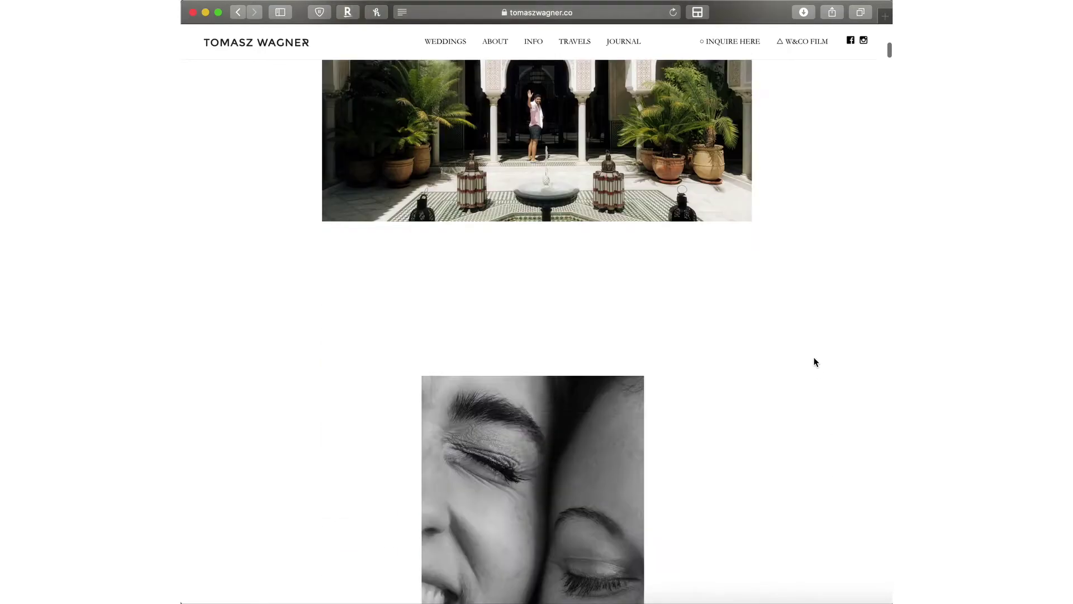
- Scroll down the tomaszwagner.co blog in Safari to the black-and-white tuxedo portrait grid
scroll(815, 362, "down", 15)
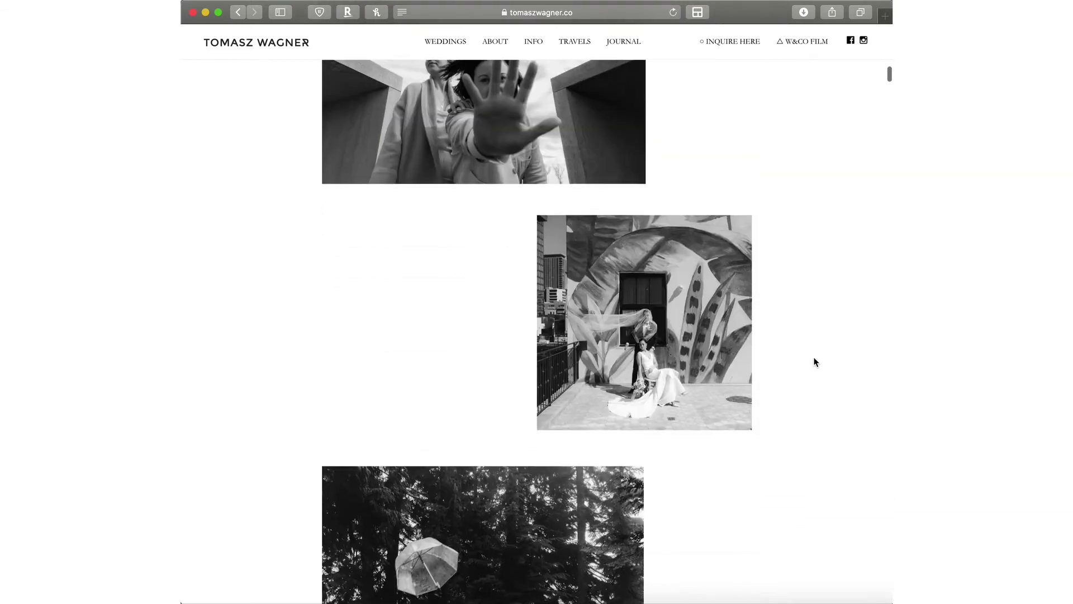
scroll(815, 362, "down", 15)
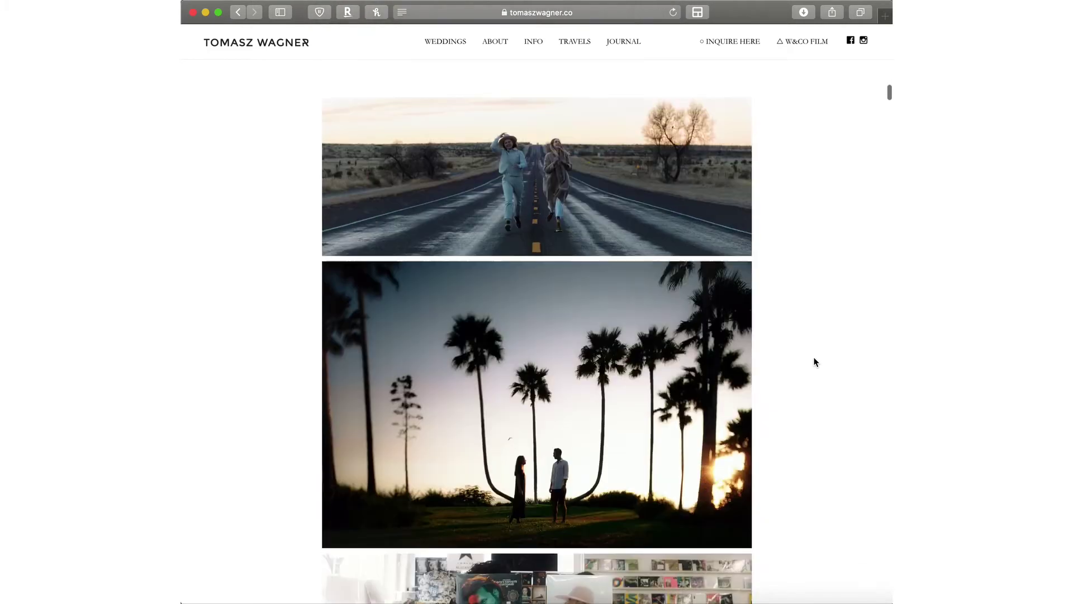
scroll(814, 362, "down", 12)
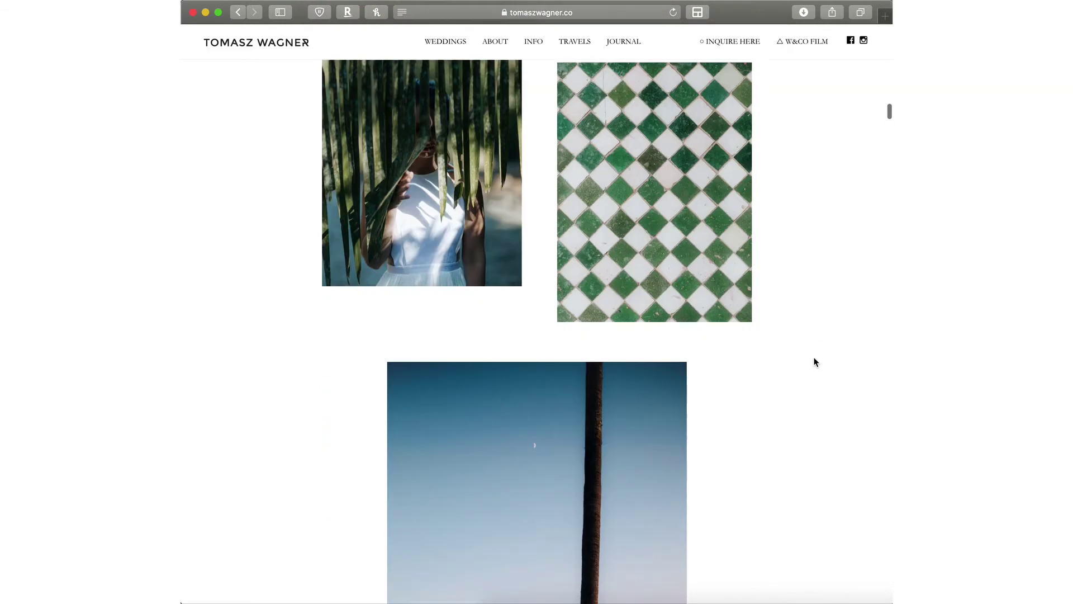
scroll(815, 362, "down", 12)
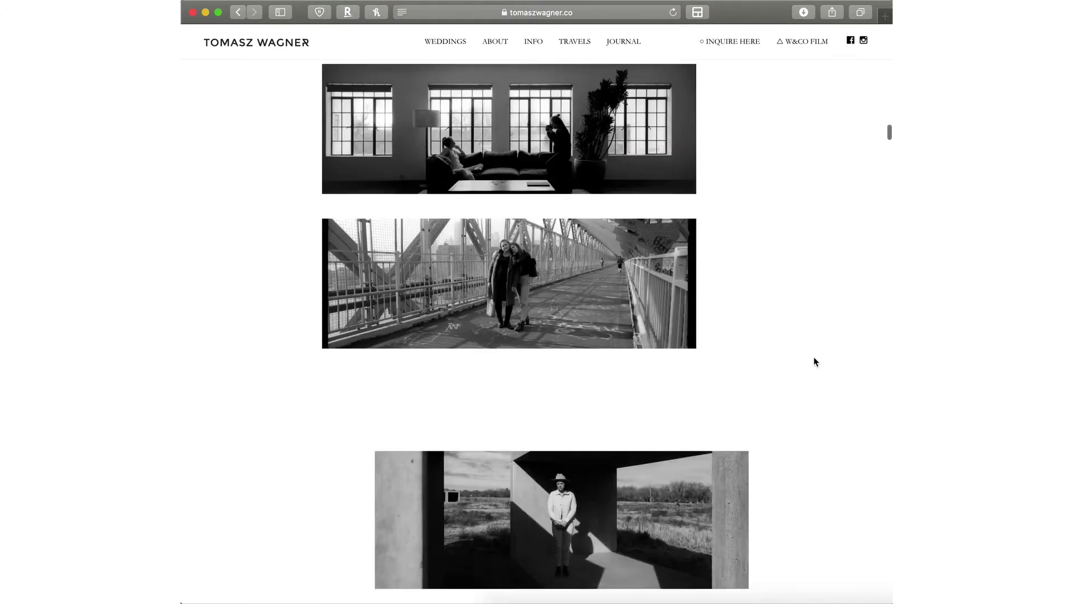
scroll(815, 362, "down", 15)
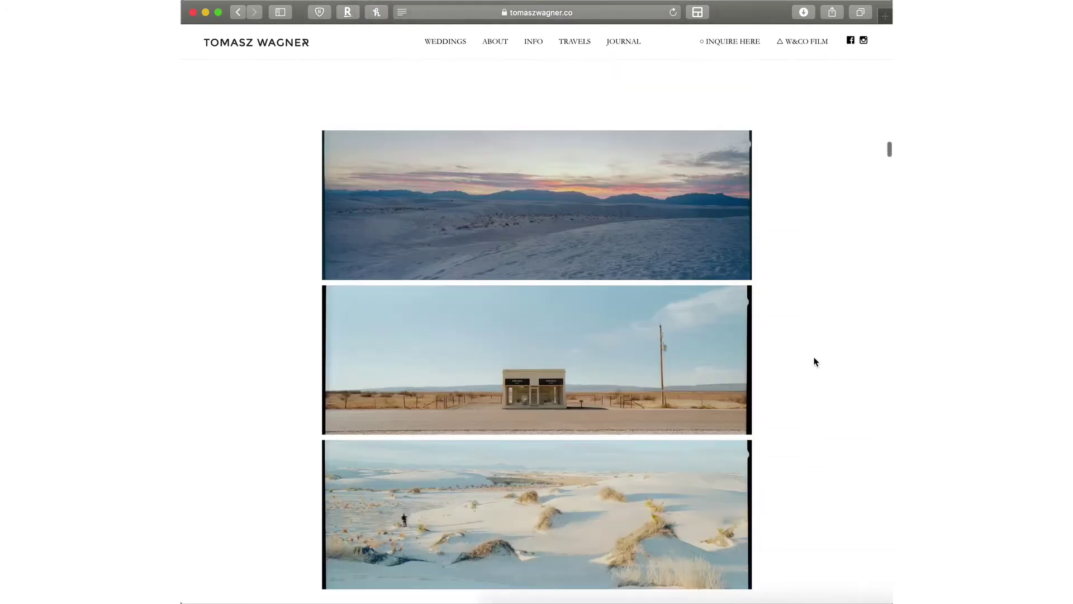
scroll(815, 362, "down", 15)
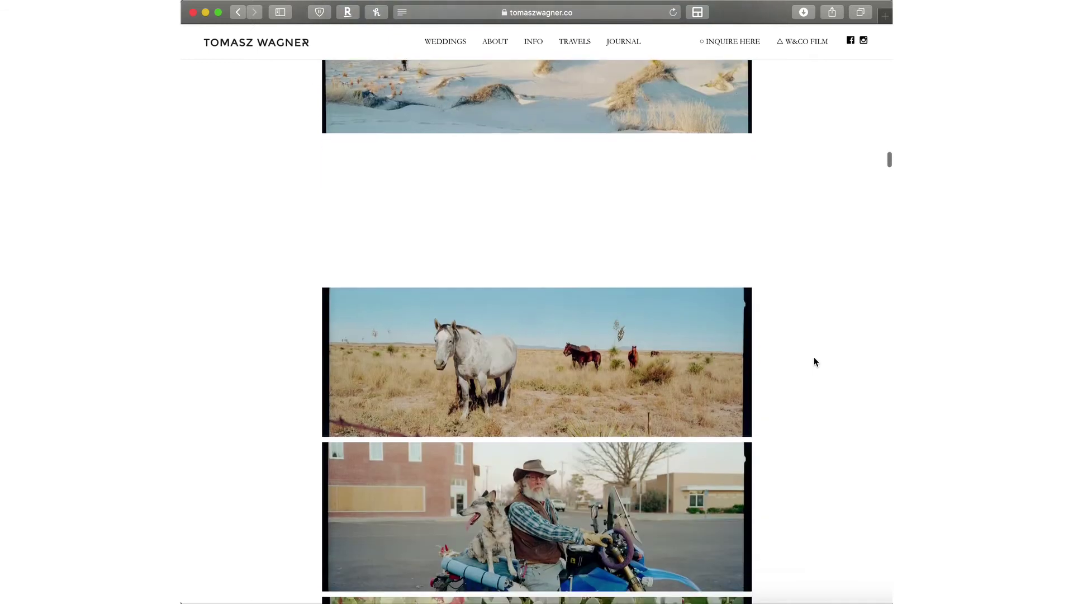
scroll(815, 362, "down", 15)
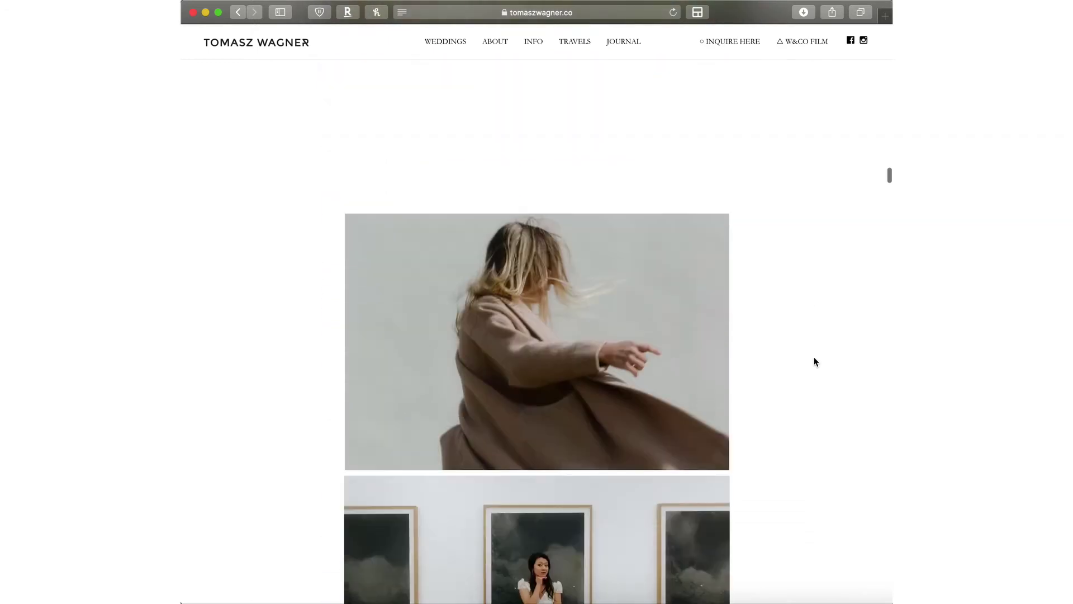
scroll(815, 362, "down", 10)
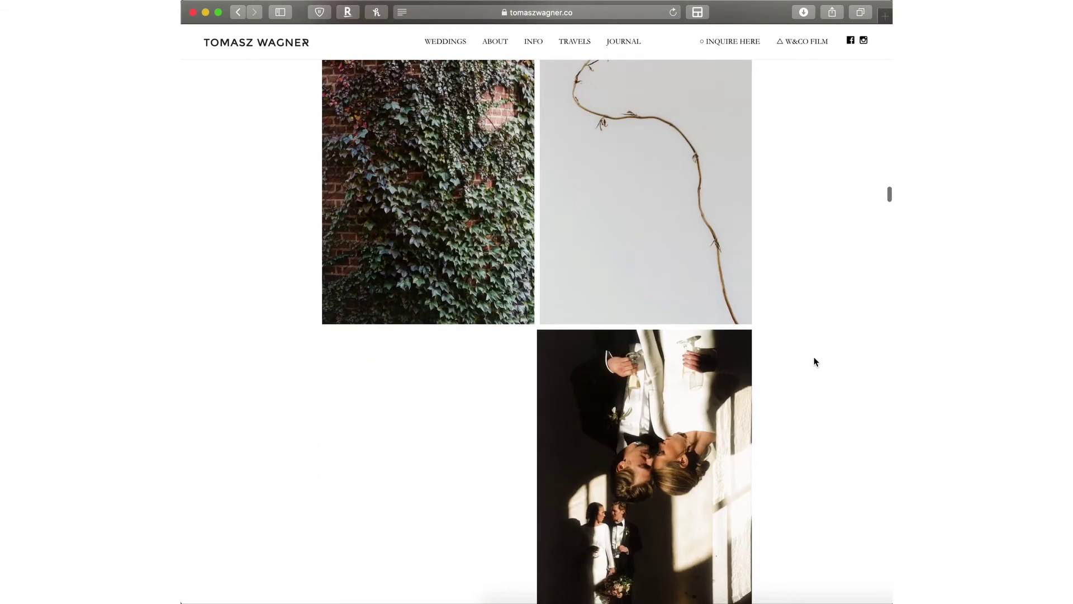
scroll(814, 363, "down", 15)
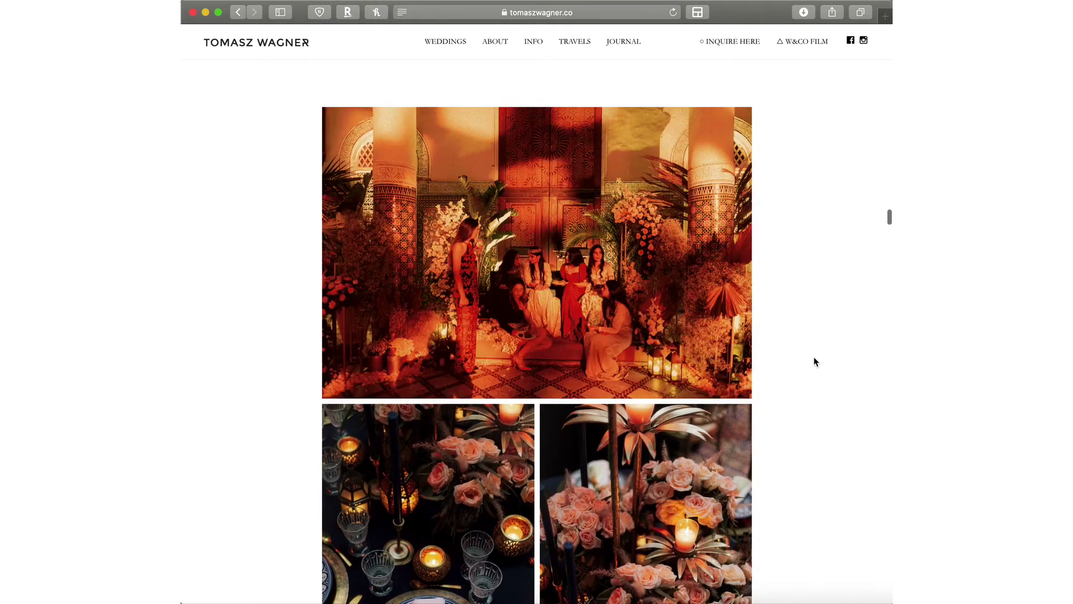
scroll(814, 363, "down", 15)
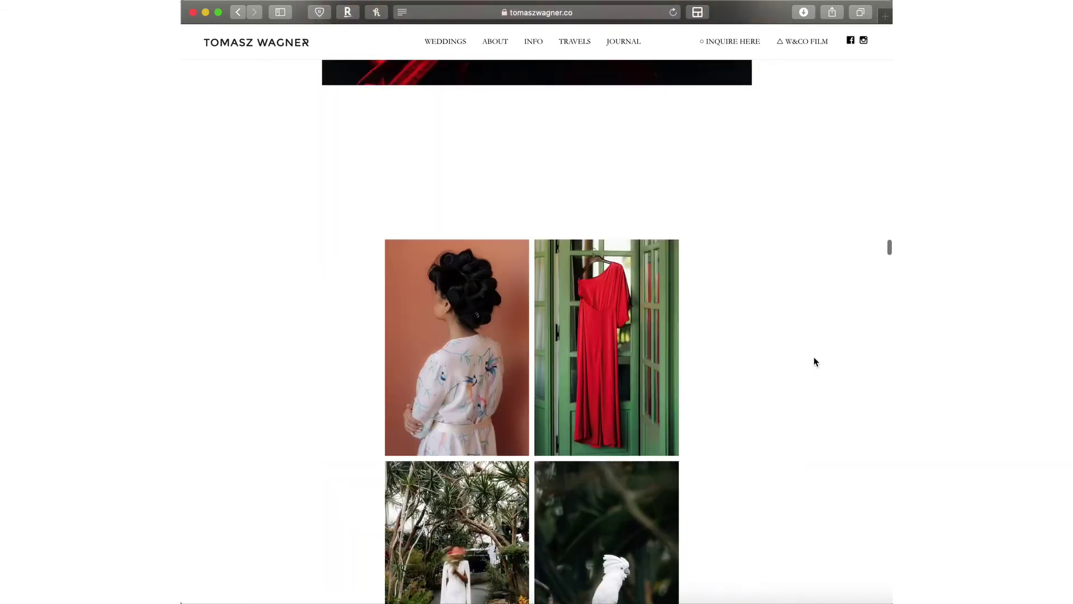
scroll(815, 362, "down", 20)
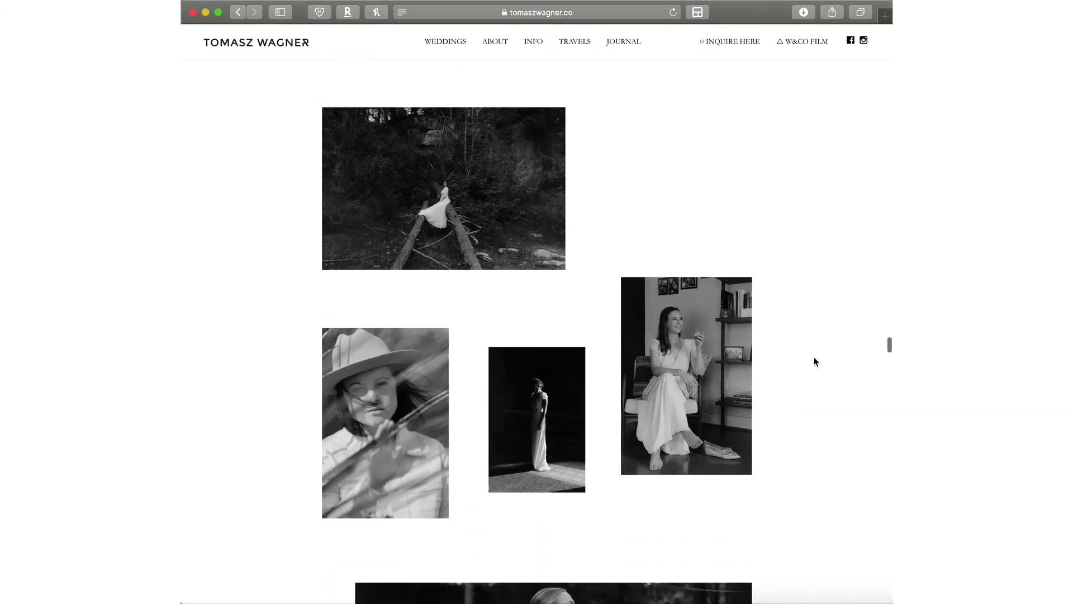
scroll(815, 362, "down", 6)
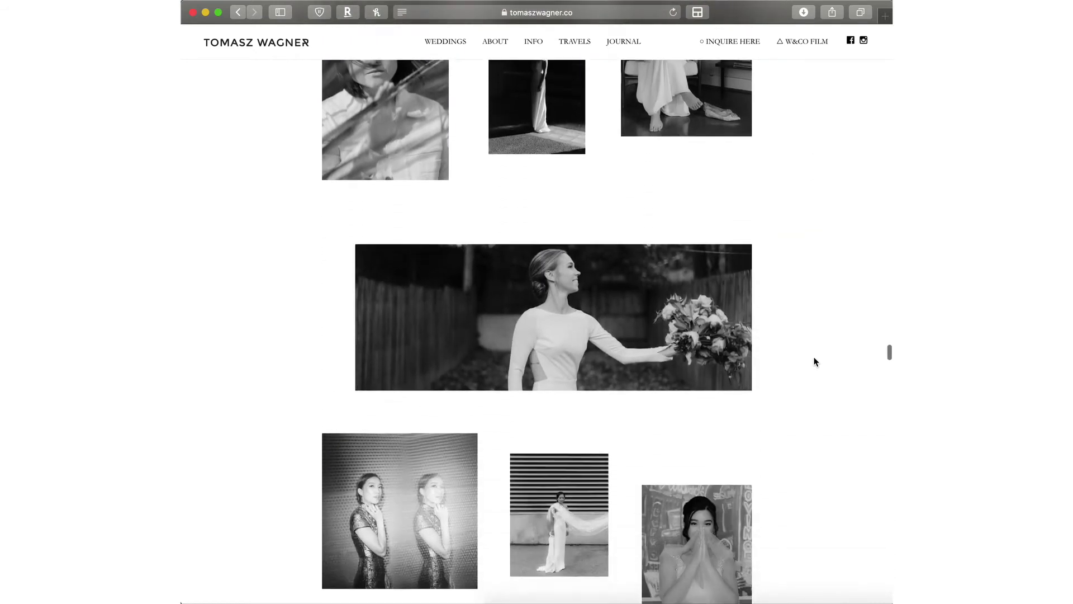
scroll(814, 362, "down", 1)
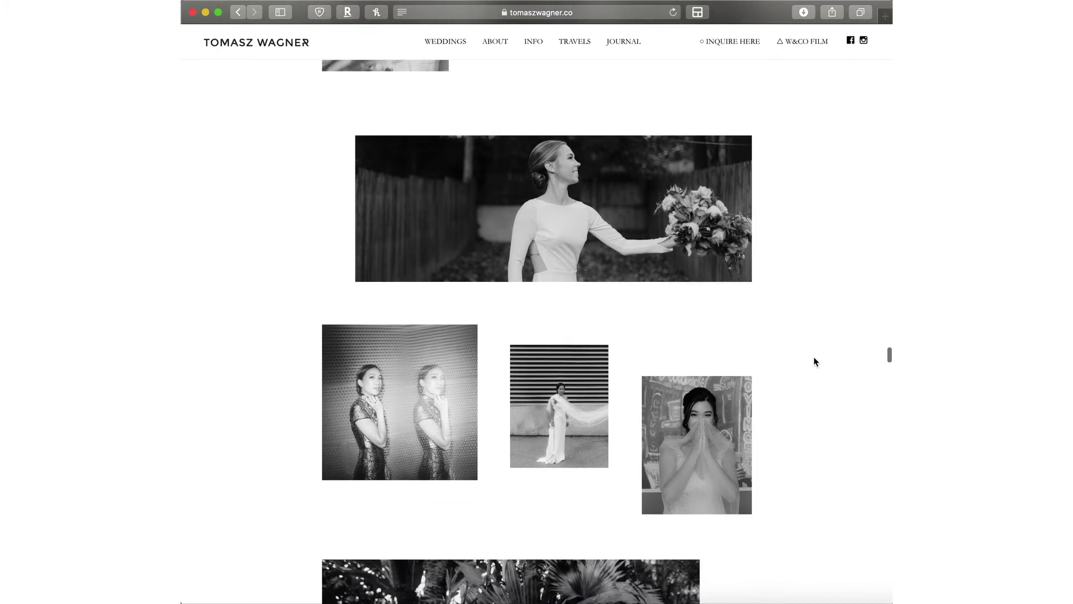
scroll(815, 363, "down", 10)
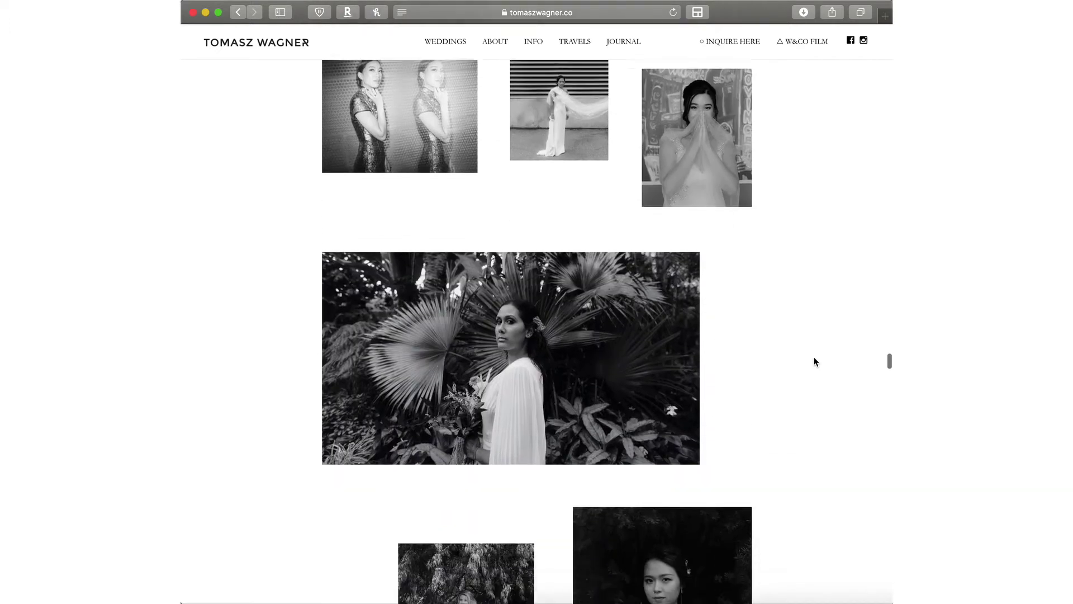
scroll(814, 362, "down", 20)
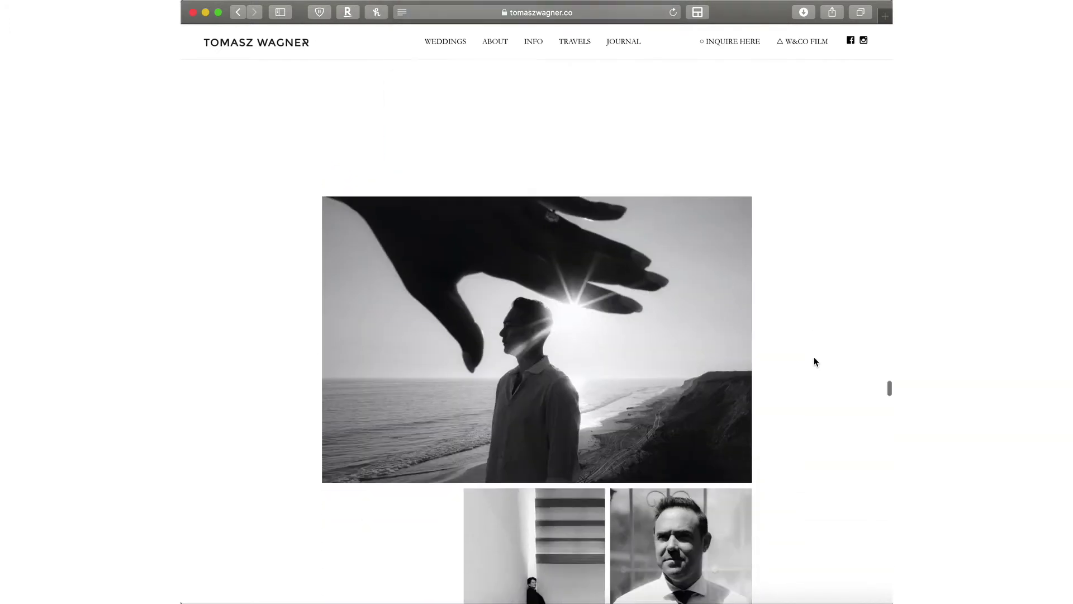
scroll(814, 362, "down", 7)
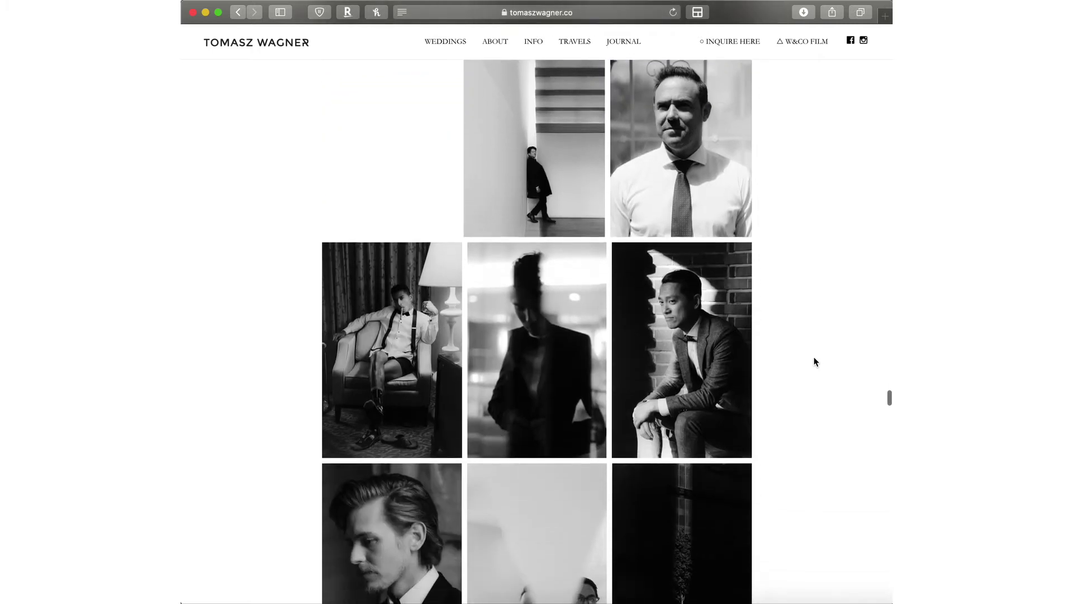
scroll(815, 363, "down", 1)
scroll(815, 362, "down", 4)
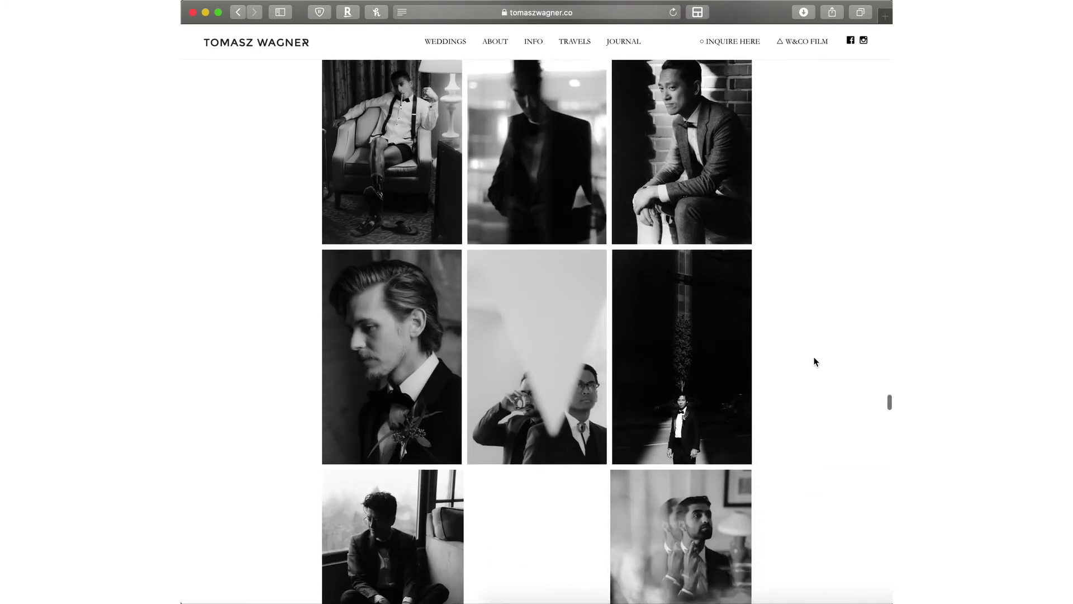
scroll(814, 362, "down", 6)
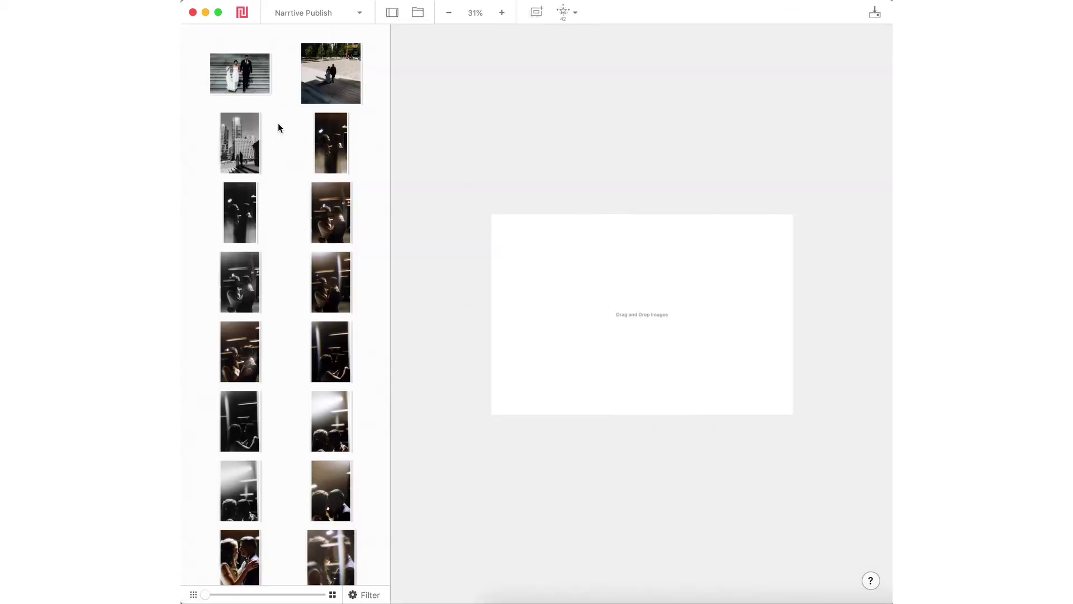
- Scroll the photo library to the forest wedding shots and select the wide couple-by-the-bushes photo
scroll(278, 124, "down", 20)
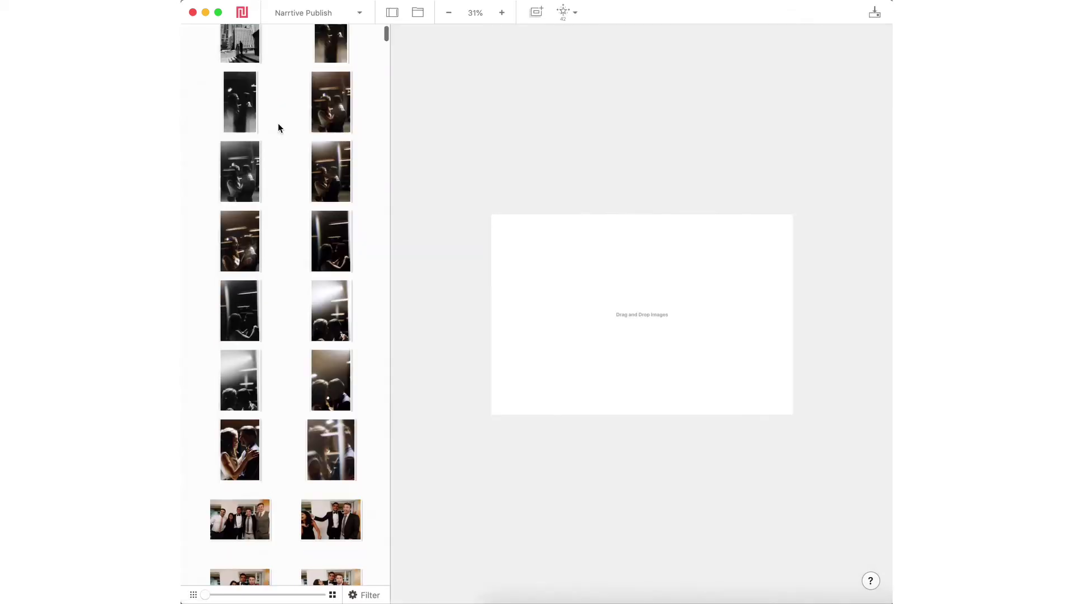
scroll(278, 127, "down", 8)
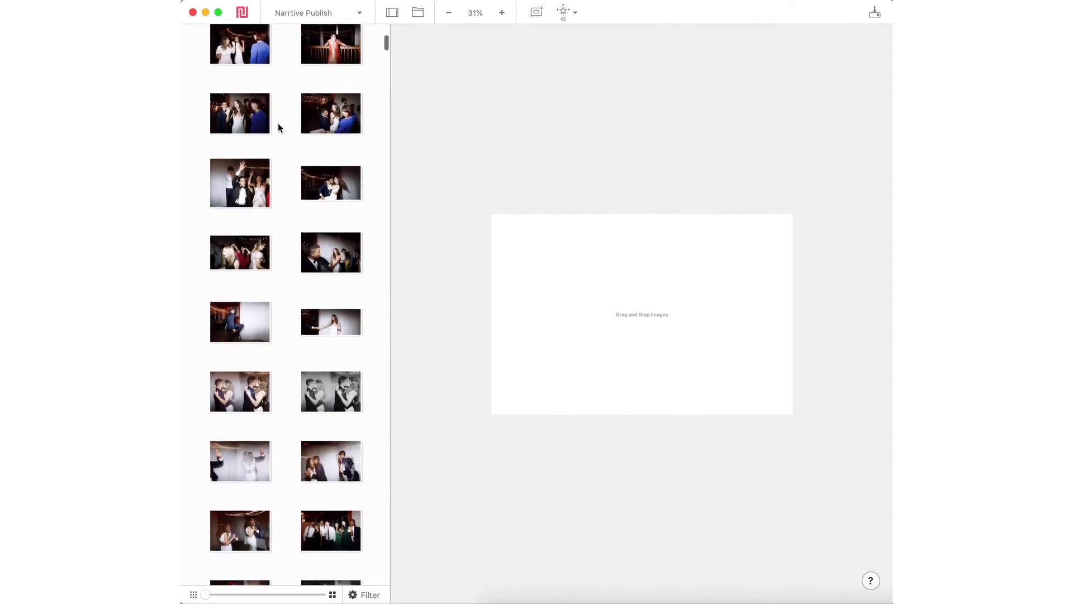
scroll(280, 127, "down", 10)
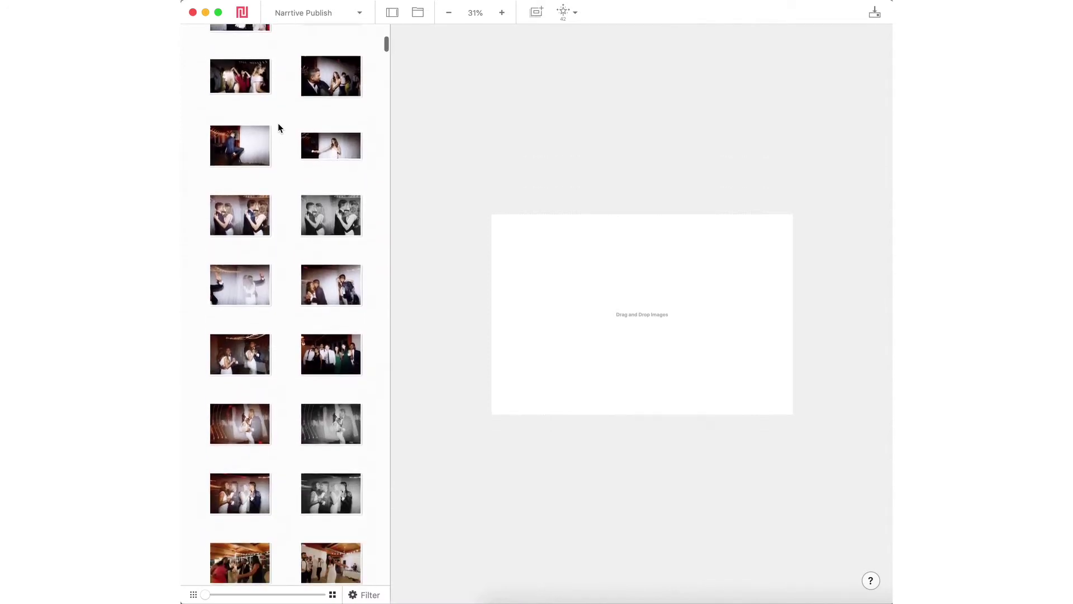
scroll(278, 128, "down", 1)
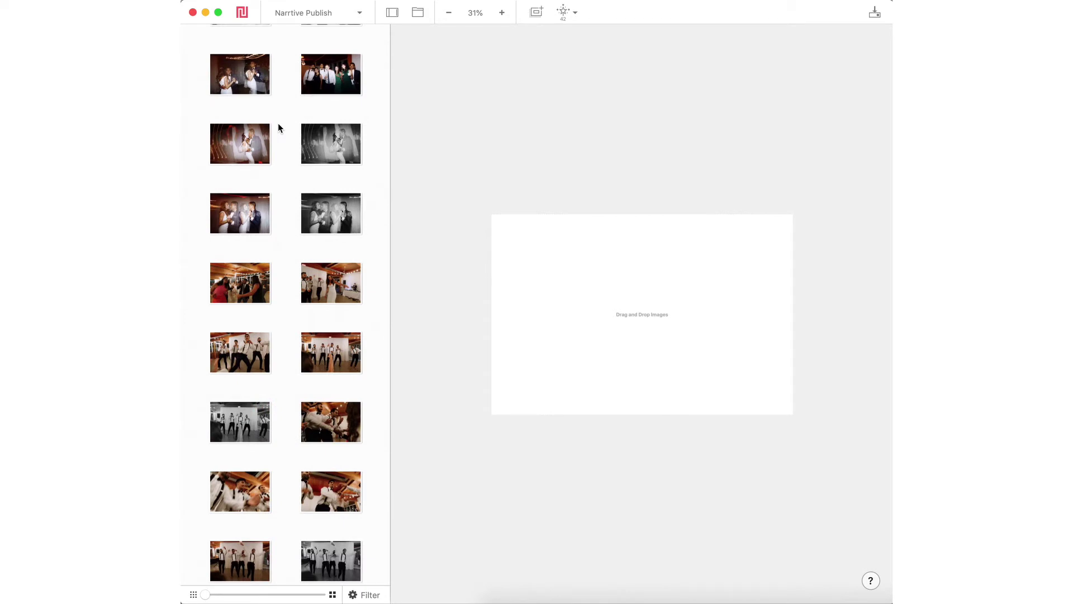
scroll(278, 128, "down", 10)
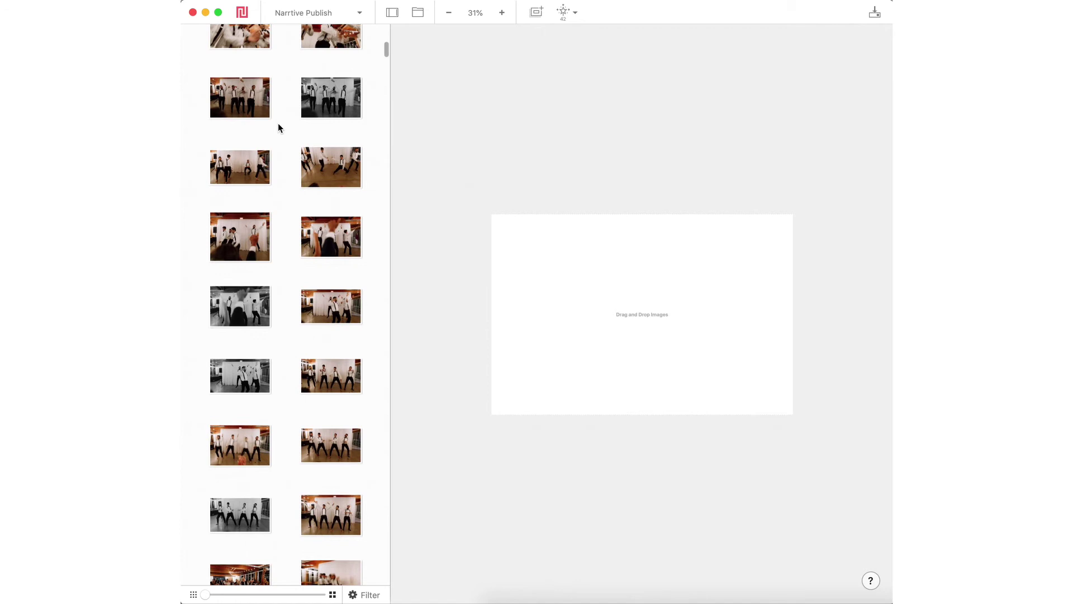
scroll(278, 128, "down", 15)
scroll(278, 127, "down", 20)
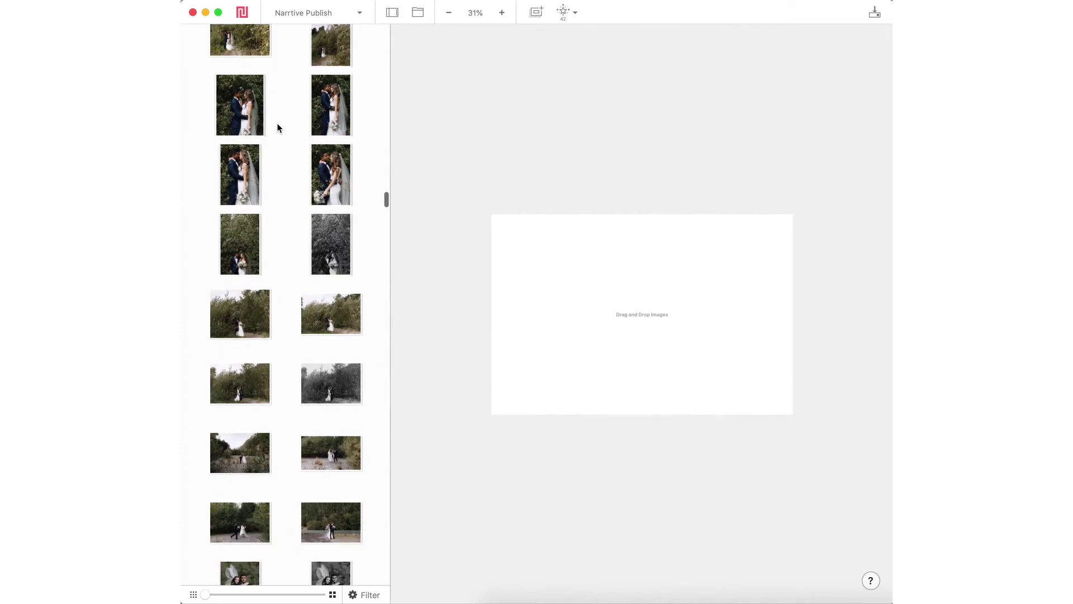
scroll(224, 119, "down", 5)
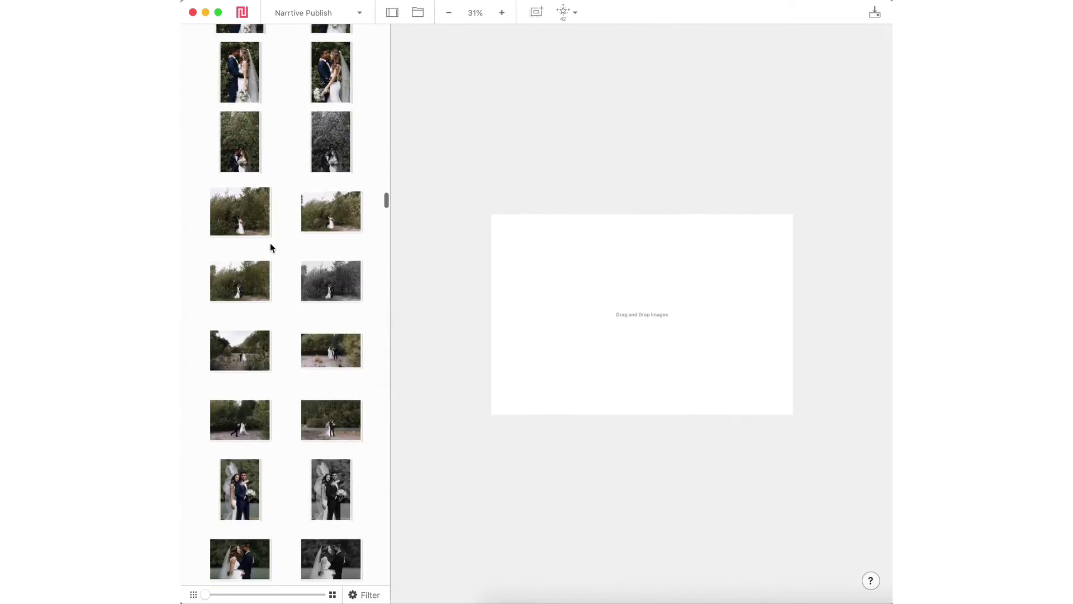
left_click(240, 213)
- Preview the couple-by-the-bushes photo at full size with Quick Look, then dismiss it
key("space")
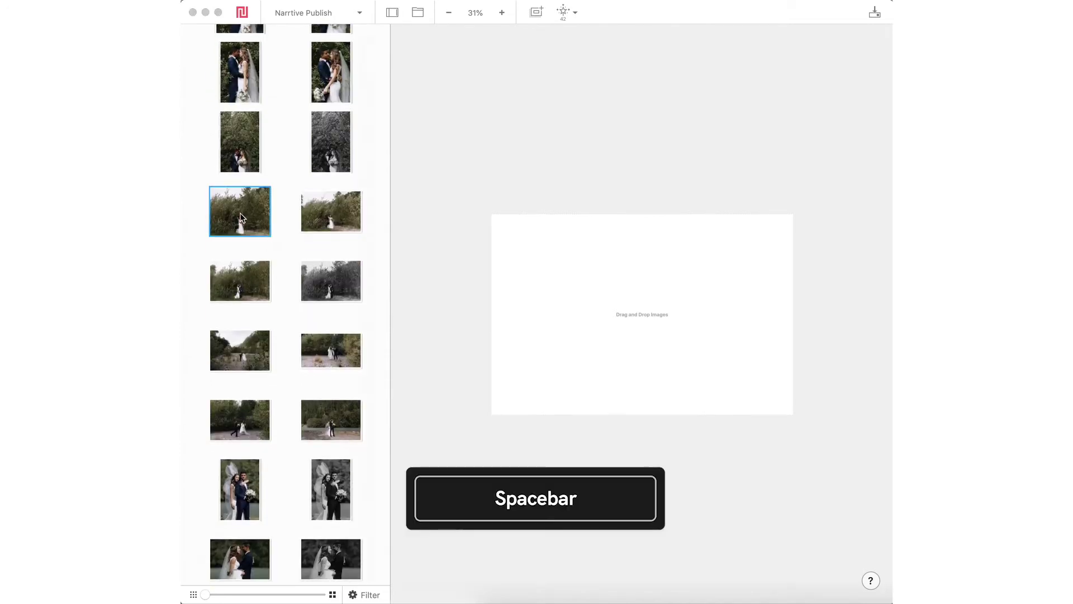
right_click(239, 213)
left_click(240, 212)
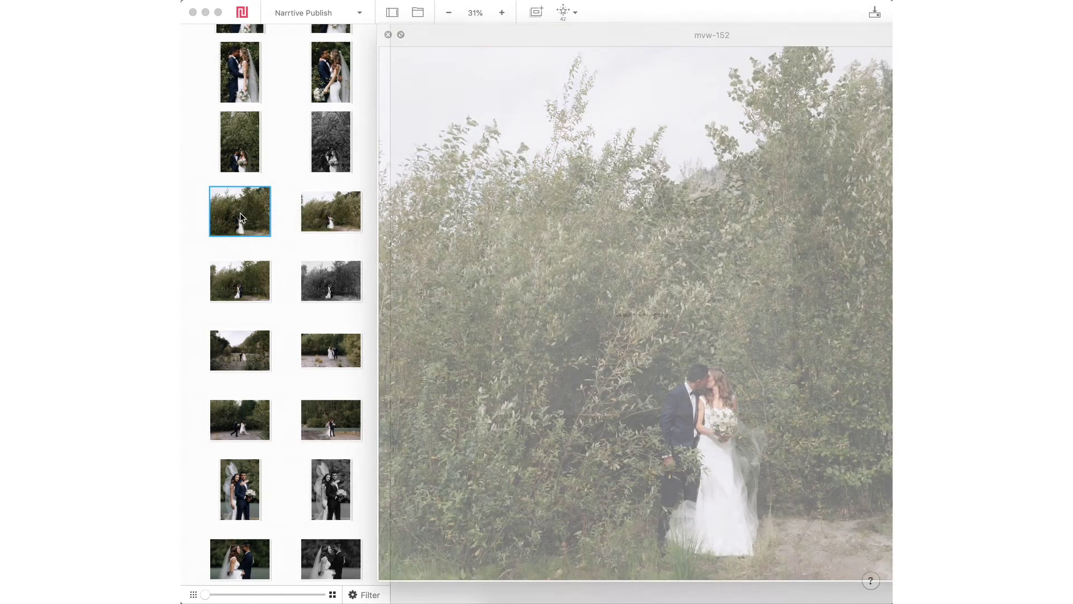
- Select the six forest-couple photos and collapse the Hidden Images group
scroll(240, 213, "down", 2)
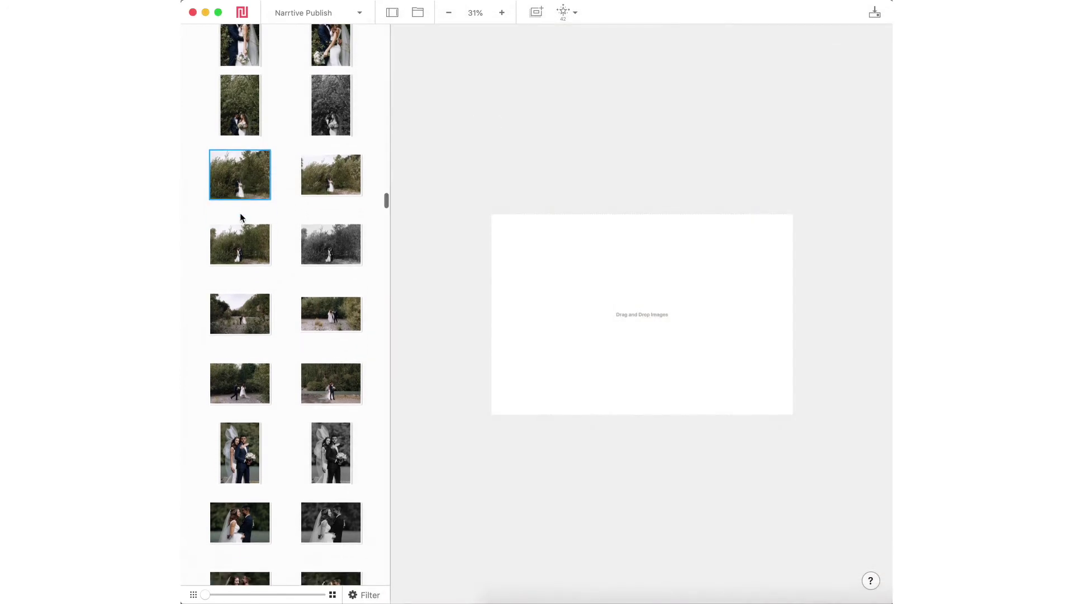
left_click(332, 324, "shift")
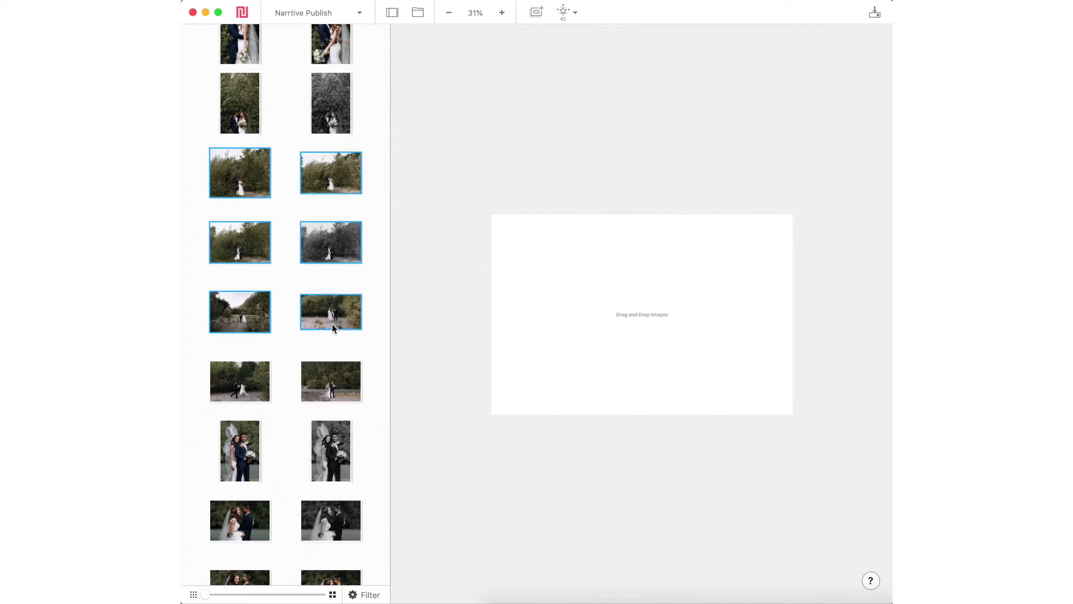
key("h")
scroll(332, 324, "down", 15)
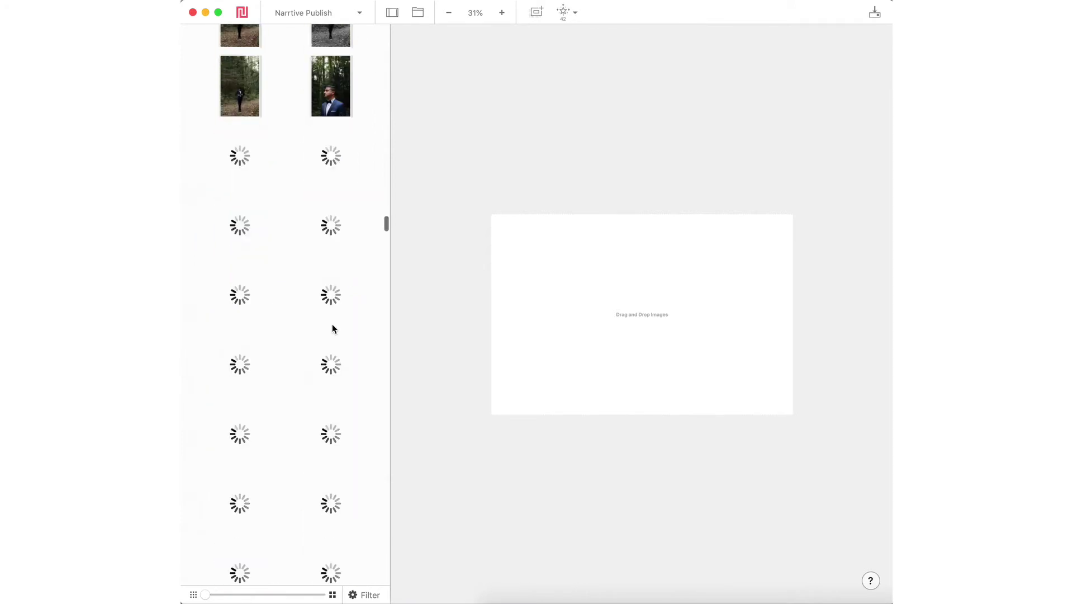
left_click(192, 346)
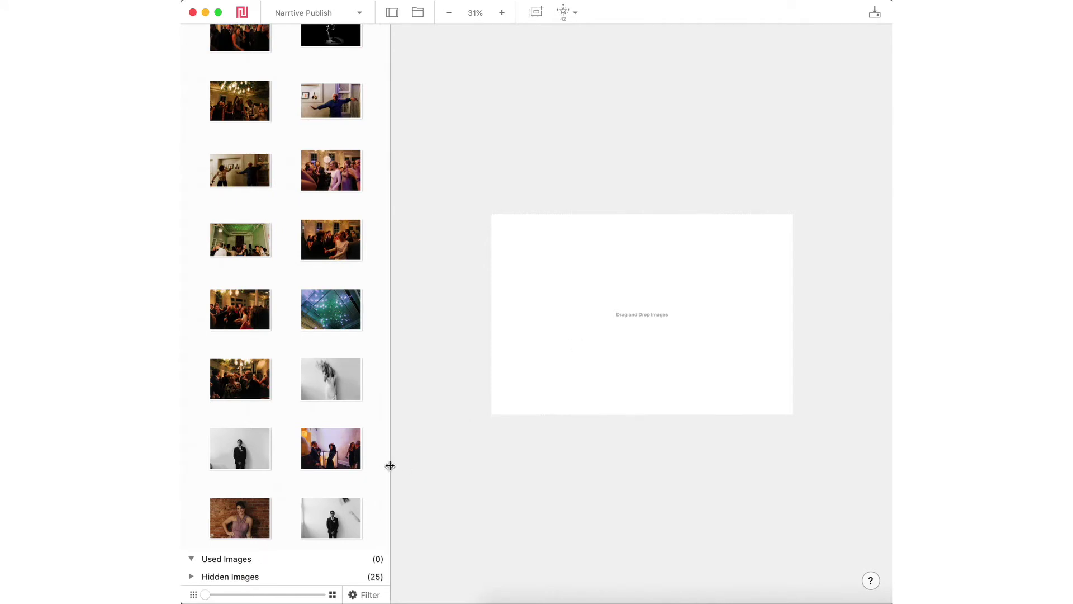
scroll(281, 323, "up", 2)
- Select the four desert photos and drop them onto the empty page, stacked vertically
scroll(279, 321, "up", 5)
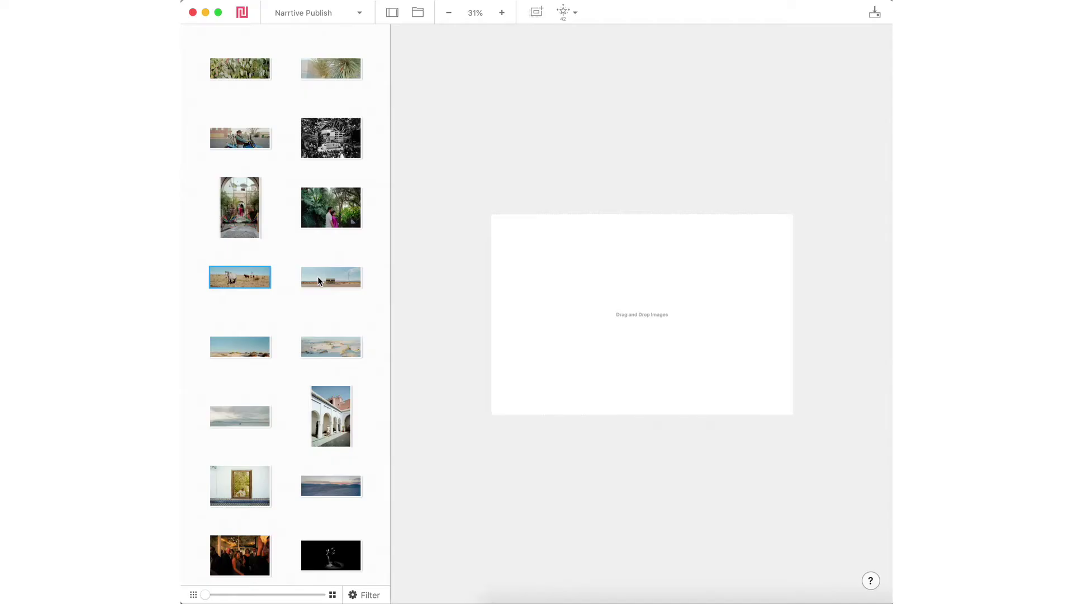
left_click(317, 276, "super")
left_click(229, 343, "super")
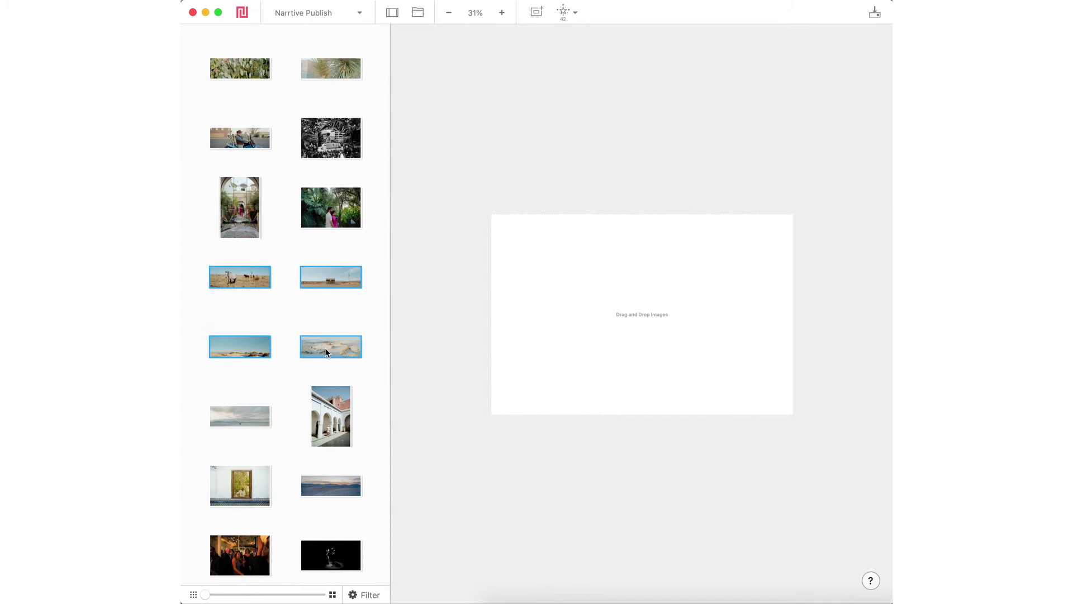
left_click_drag(303, 347, 756, 338)
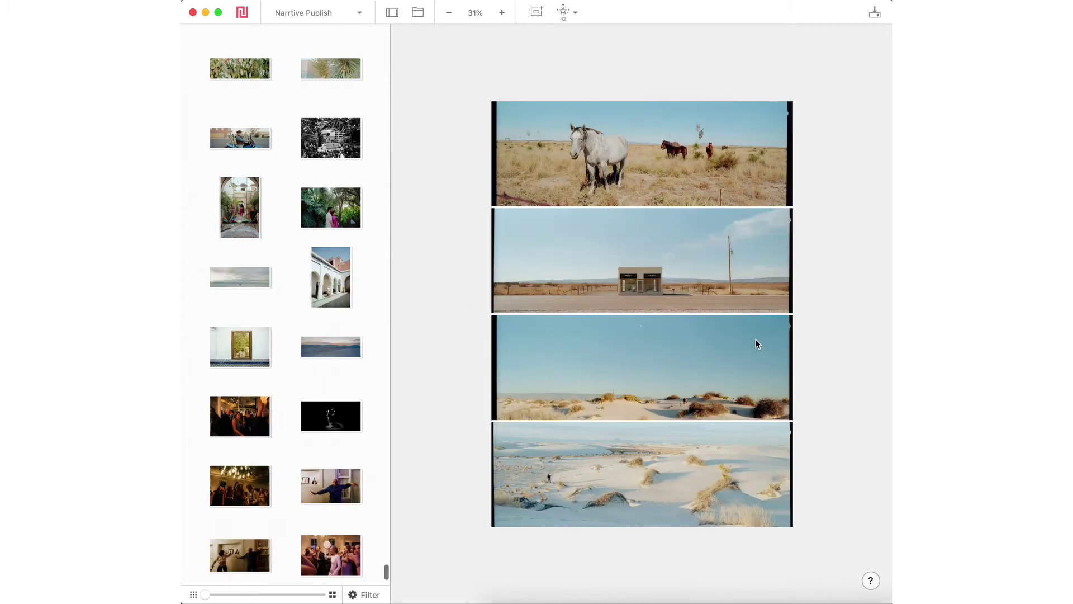
left_click(686, 123)
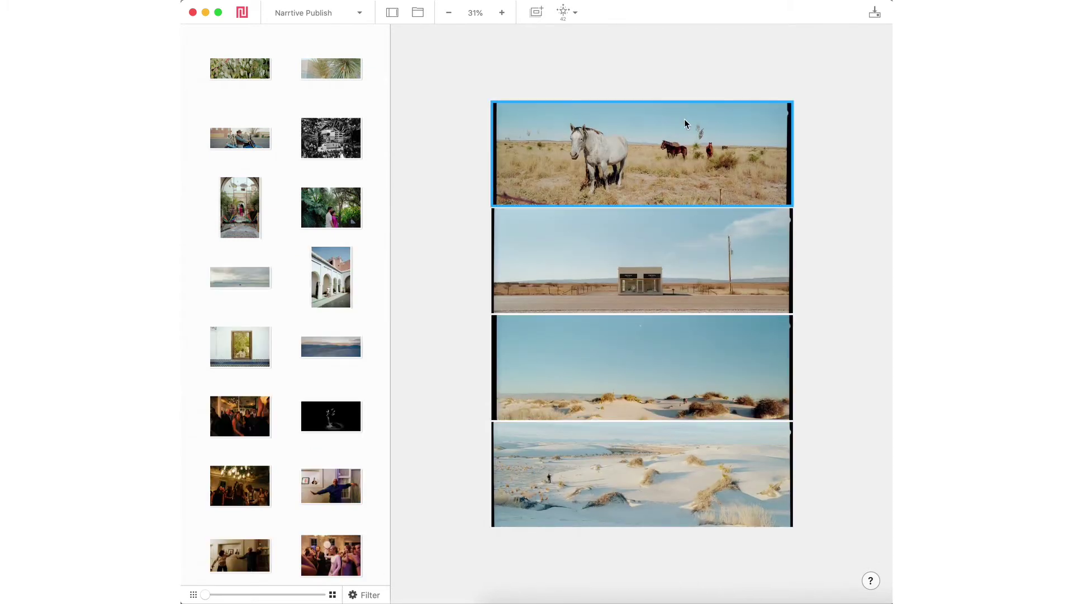
left_click(392, 13)
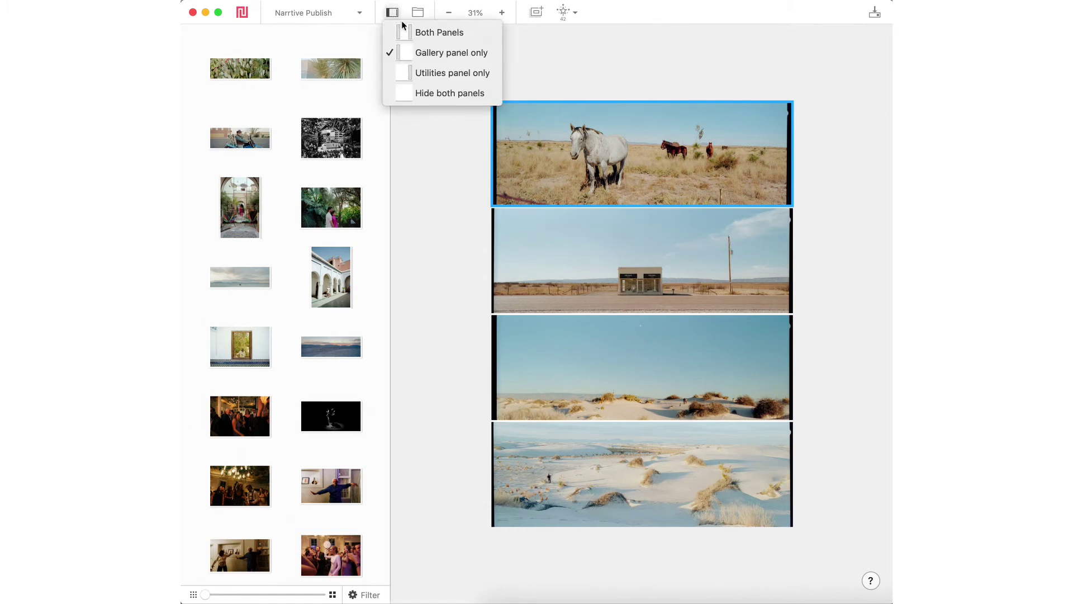
- Show both side panels, crop the horse photo to 1 x 1, and select the white-sands photo
left_click(447, 39)
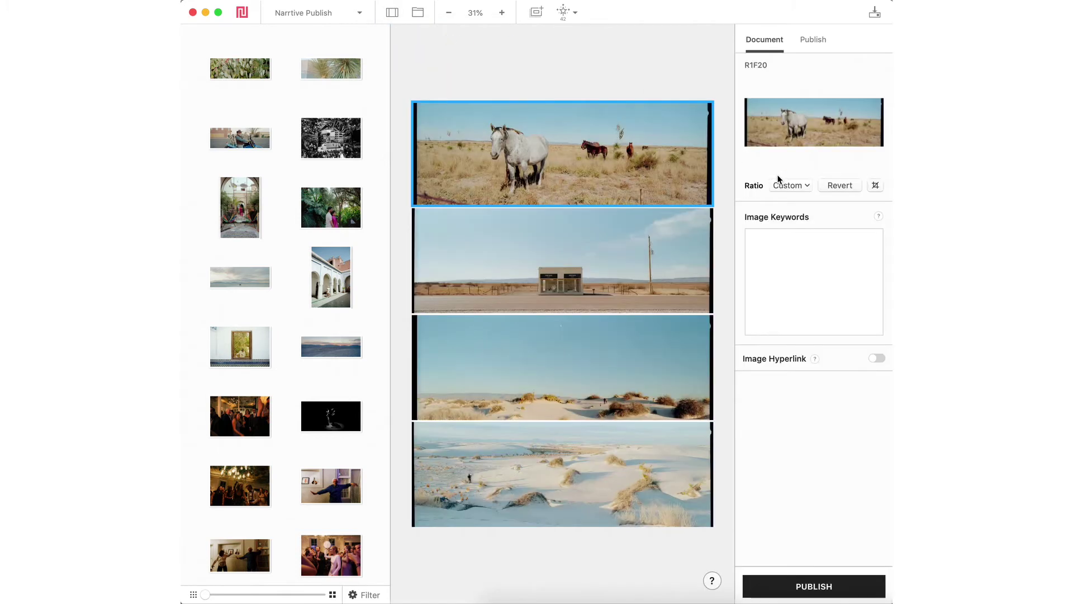
left_click(544, 239)
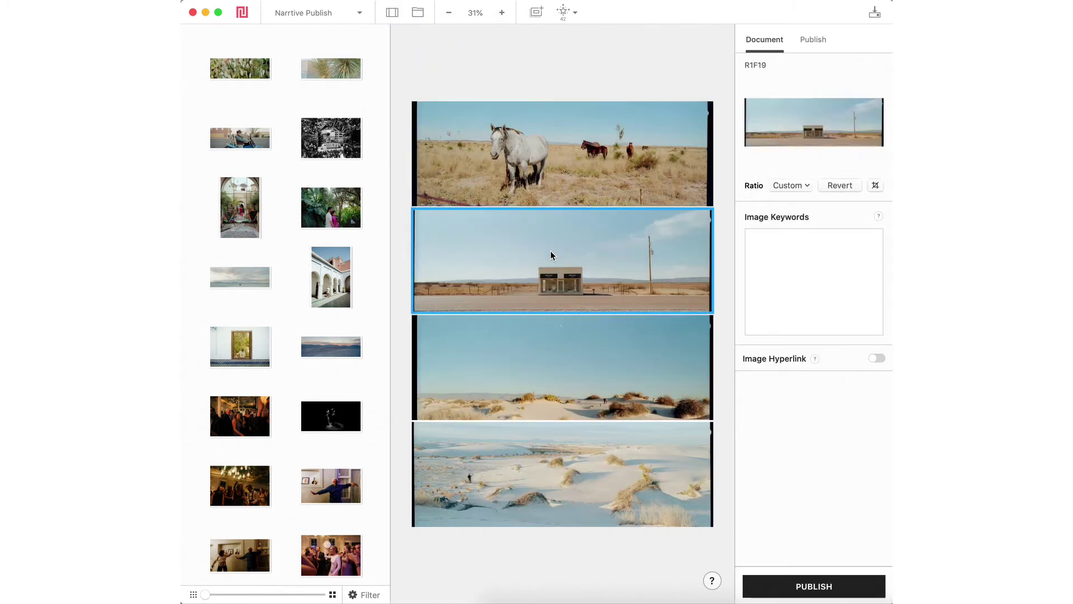
left_click(576, 196)
left_click(790, 186)
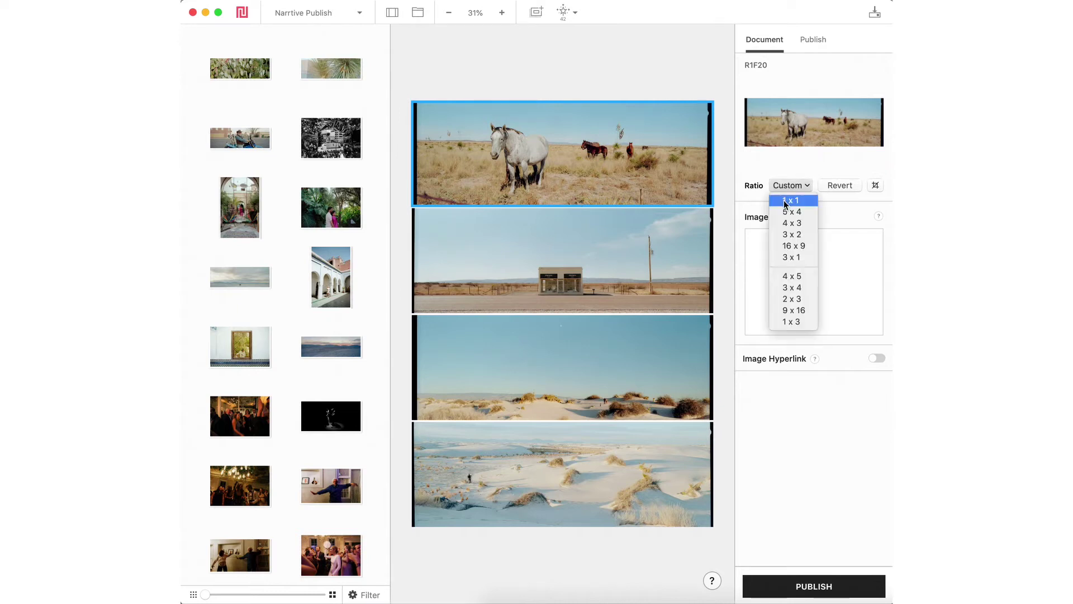
left_click(783, 200)
scroll(611, 463, "down", 5)
left_click(611, 463)
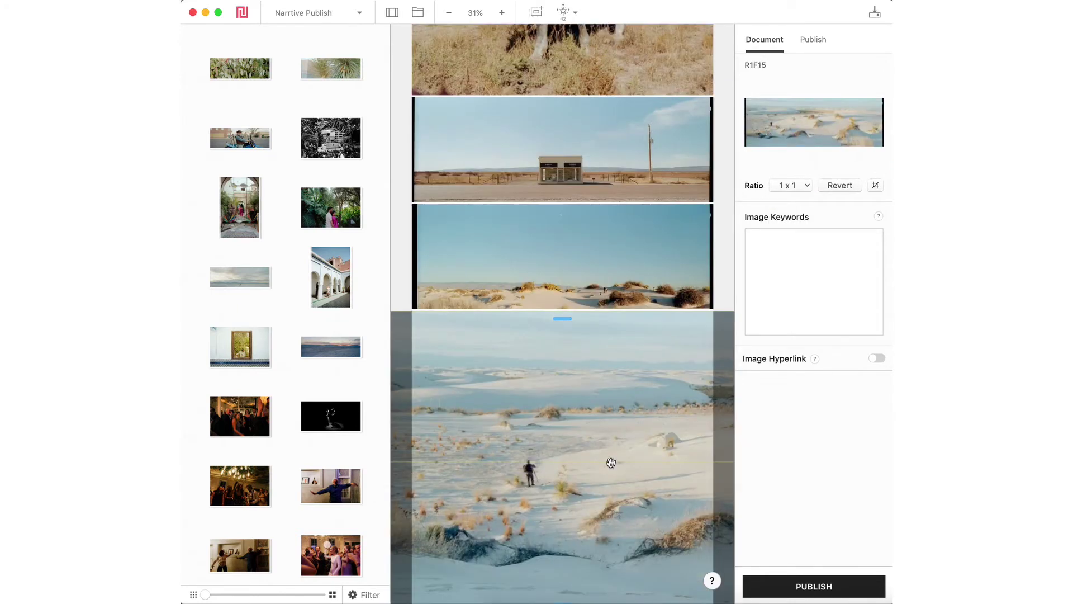
scroll(611, 462, "up", 2)
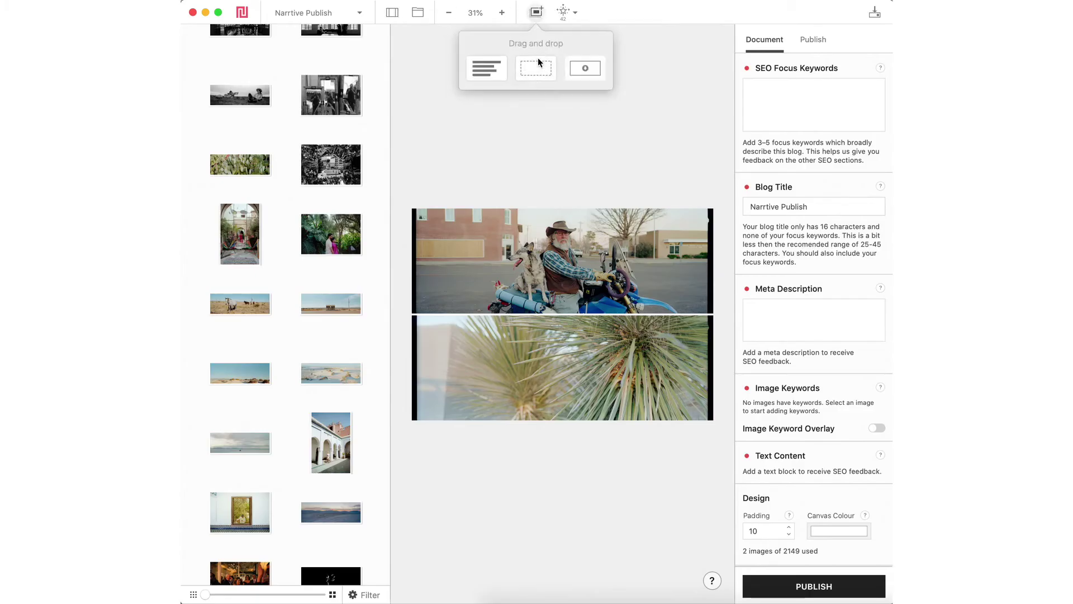
- Insert spacer blocks between the two photos and below the palm photo
left_click_drag(536, 67, 542, 314)
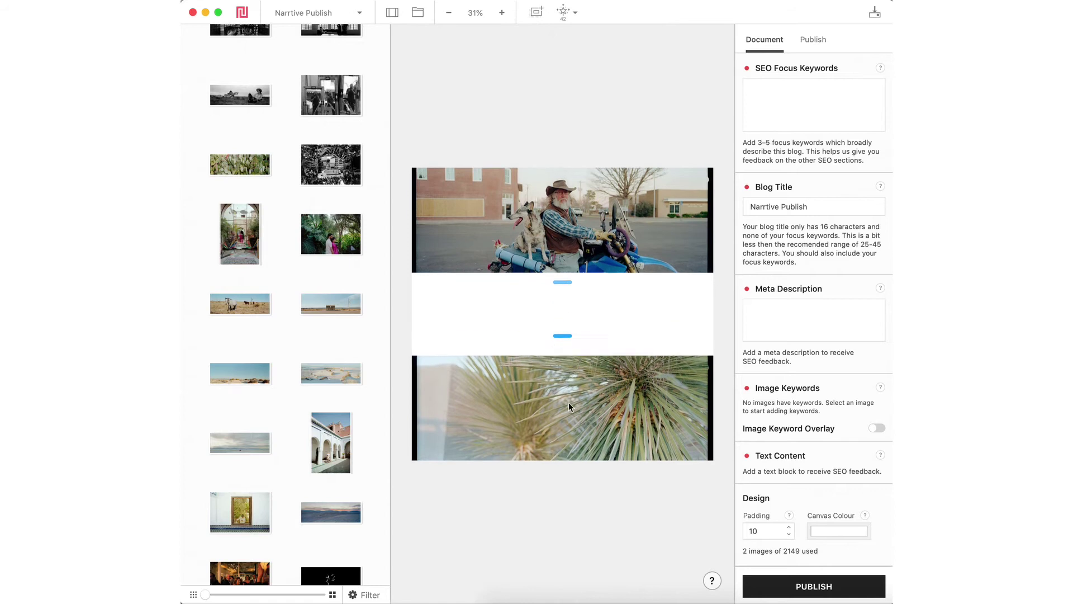
left_click(525, 304)
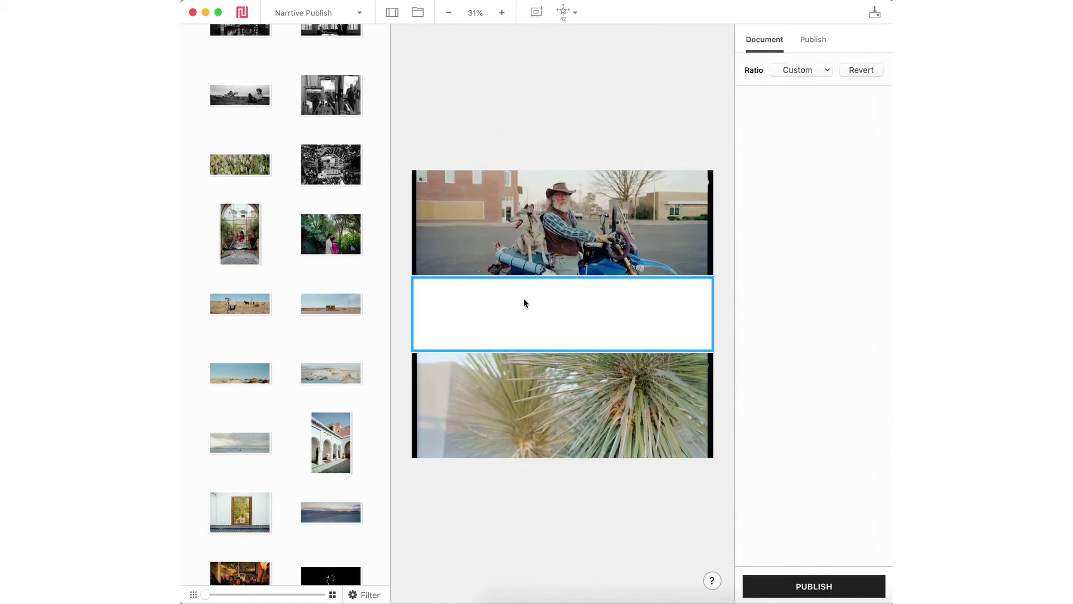
left_click(538, 11)
left_click_drag(542, 74, 535, 482)
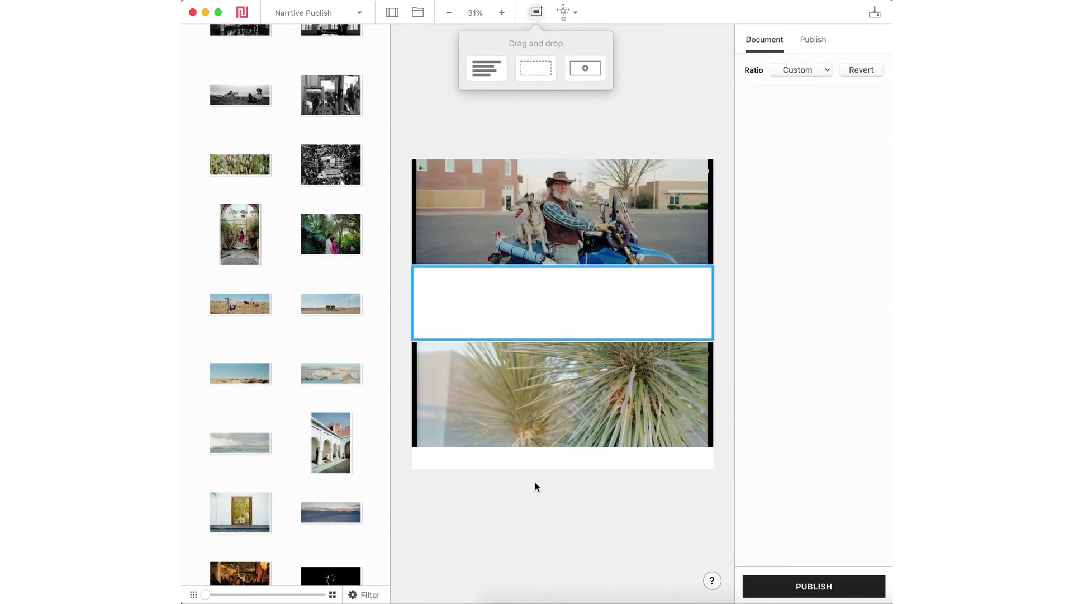
left_click(484, 296)
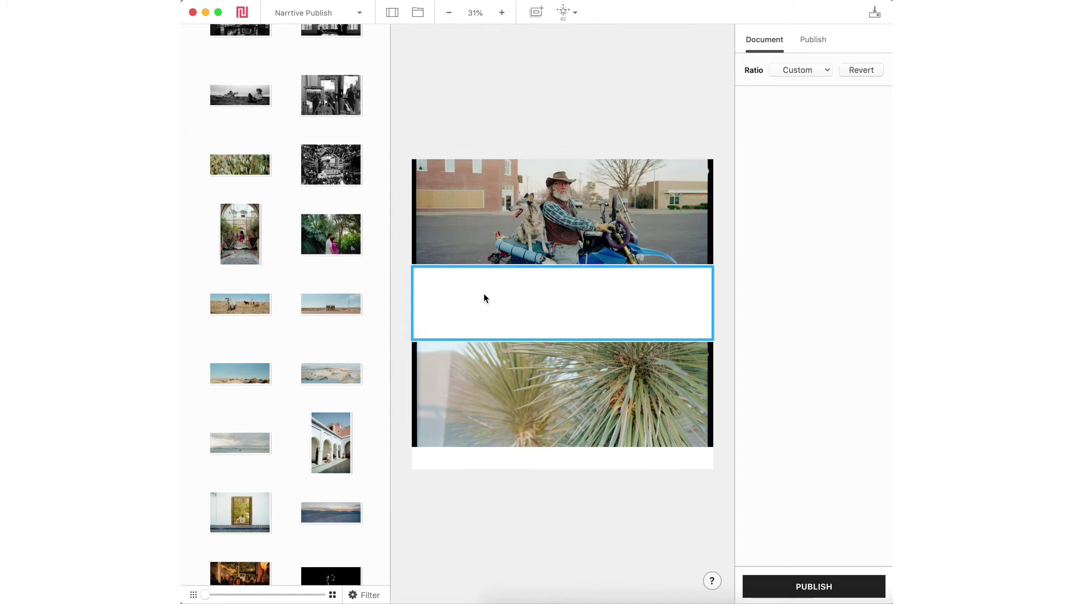
left_click(486, 463)
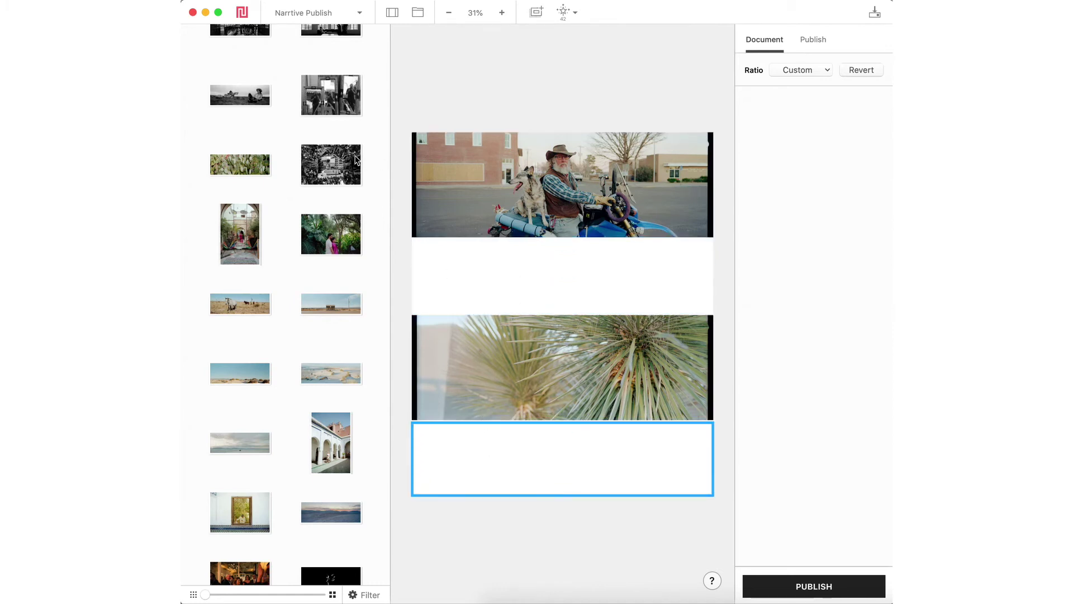
- Add the cactus photo below the lower spacer and a spacer left of the motorcyclist photo
left_click_drag(253, 170, 583, 517)
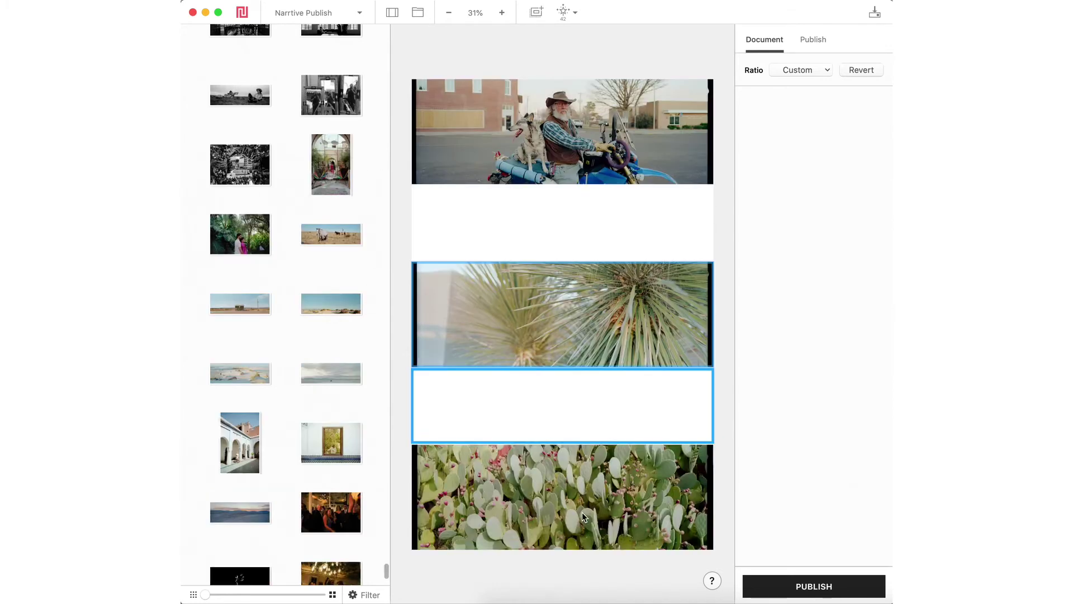
left_click(536, 12)
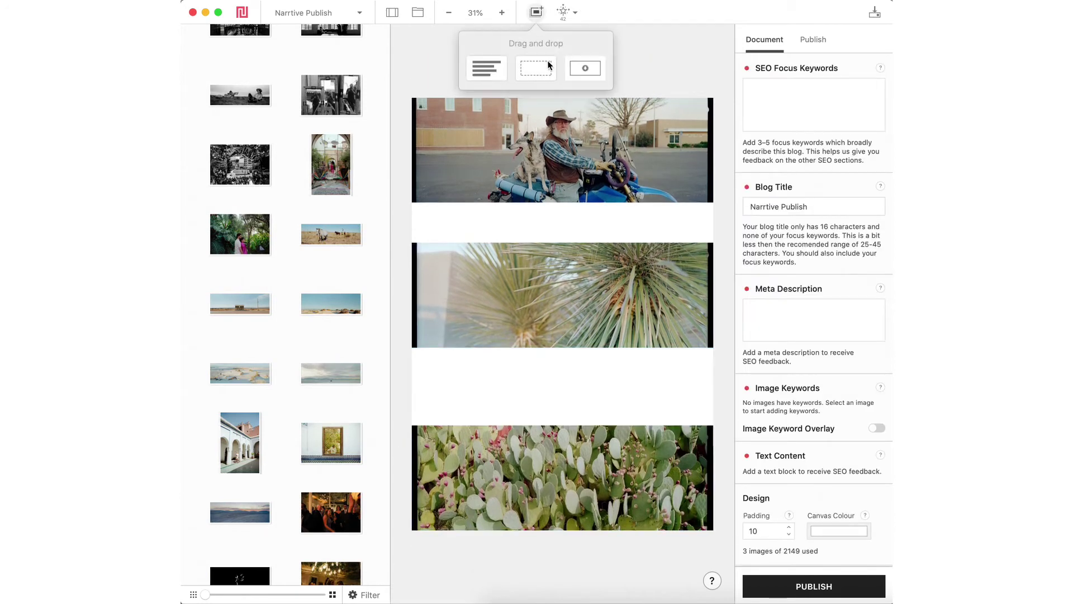
left_click_drag(548, 65, 422, 136)
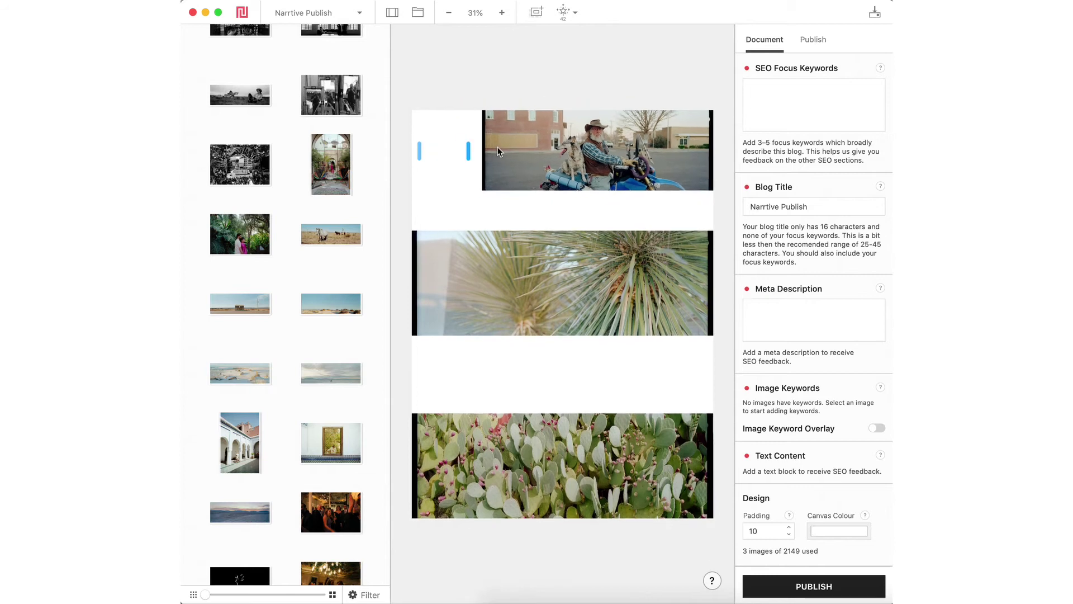
- Add a spacer to the right of the motorcyclist photo so it sits centred between spacers
left_click(535, 14)
left_click_drag(538, 69, 697, 155)
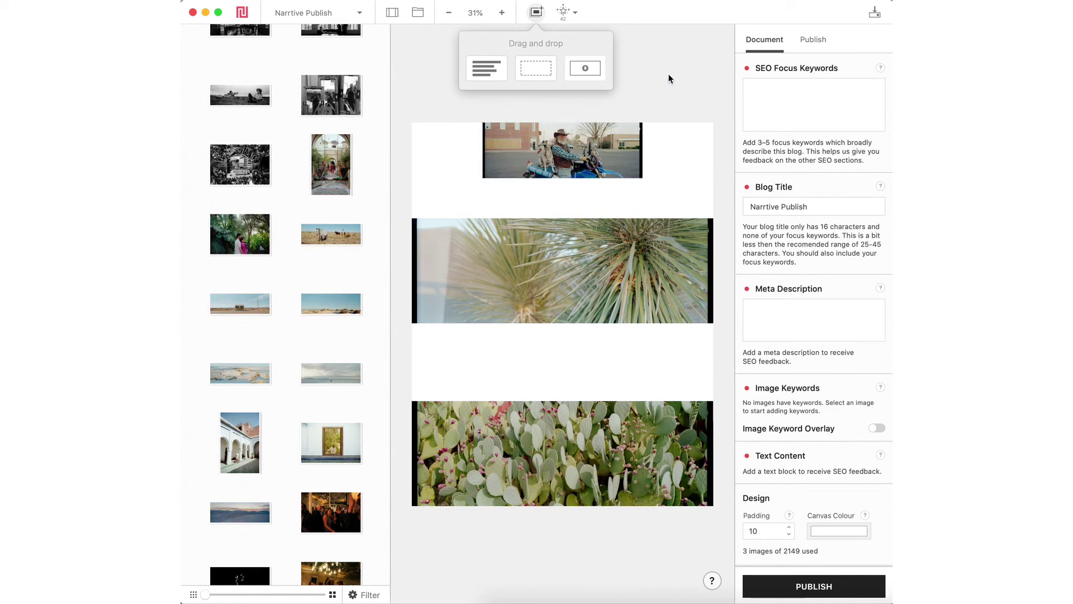
left_click(644, 316)
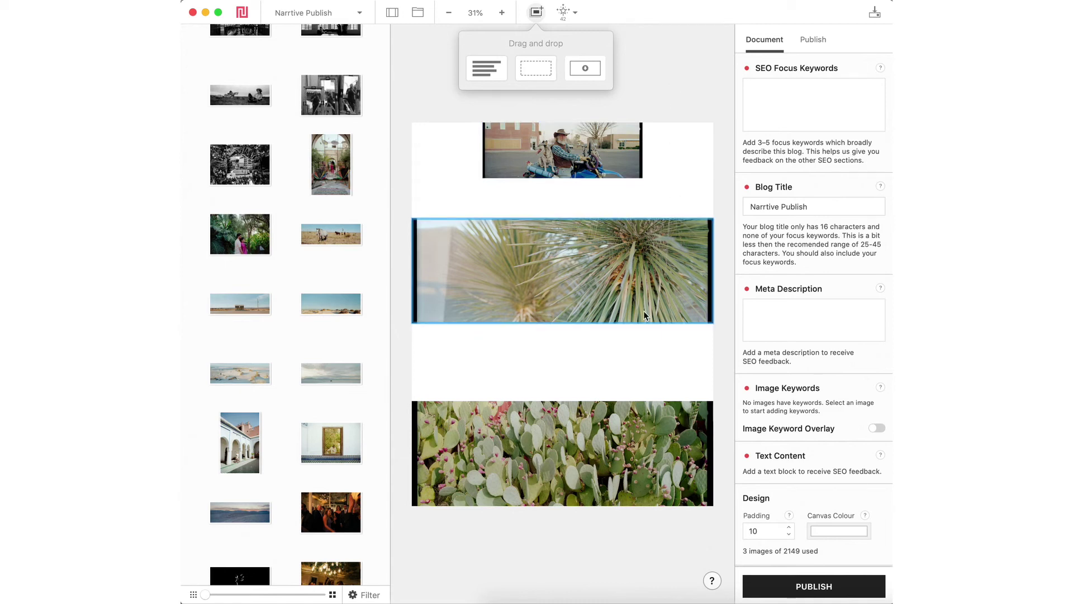
- Shrink the cactus photo and offset it right, then add the black-and-white cliff photo beneath
left_click(577, 462)
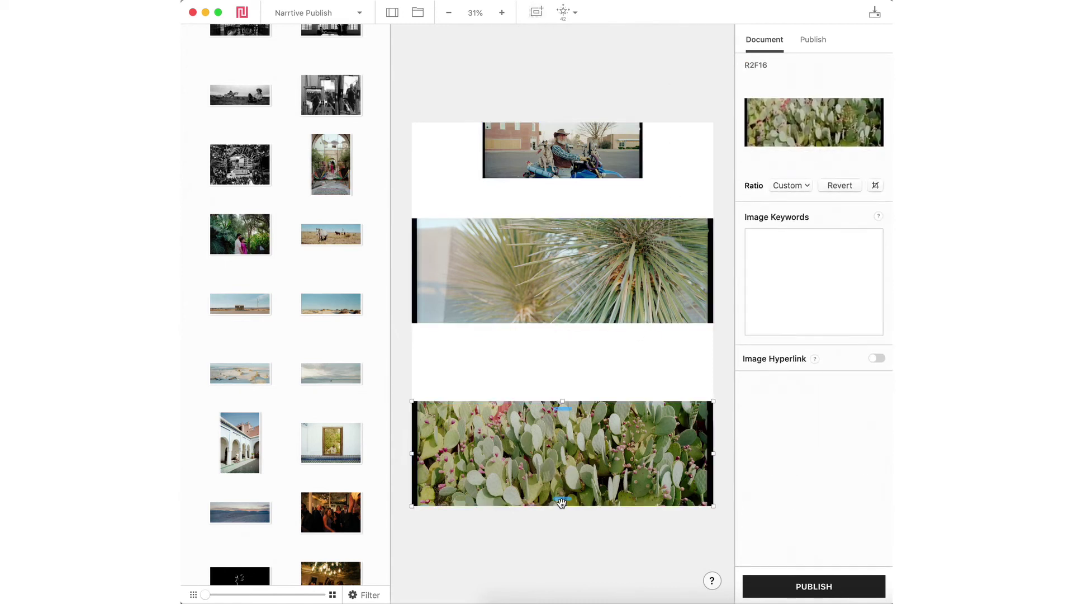
mouse_move(561, 503)
left_mouse_down()
mouse_move(464, 369)
mouse_move(486, 392)
left_mouse_up()
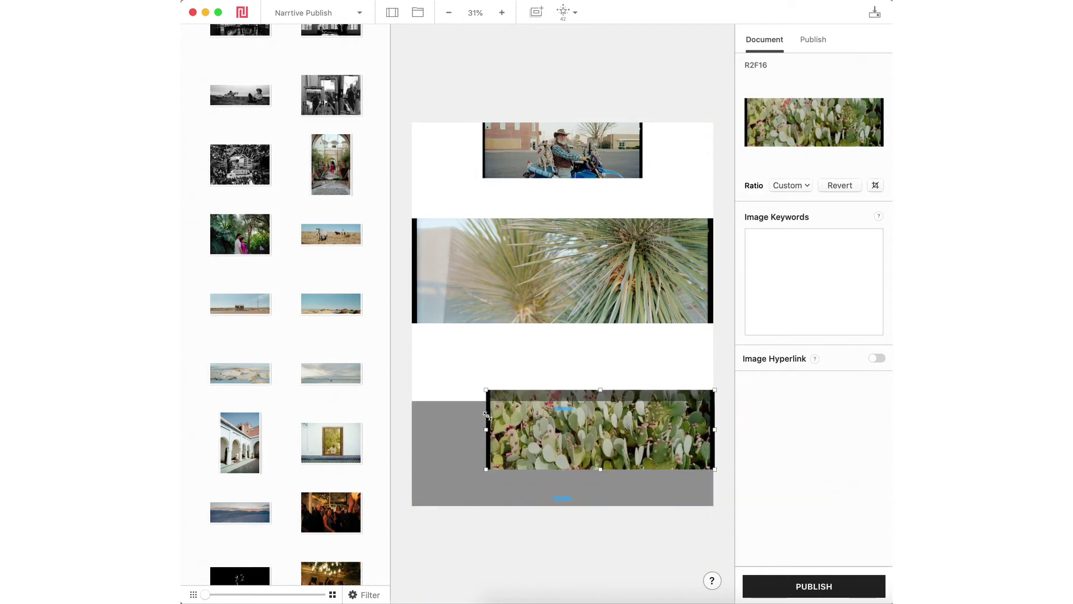
mouse_move(546, 441)
left_mouse_down()
mouse_move(548, 462)
mouse_move(534, 452)
left_mouse_up()
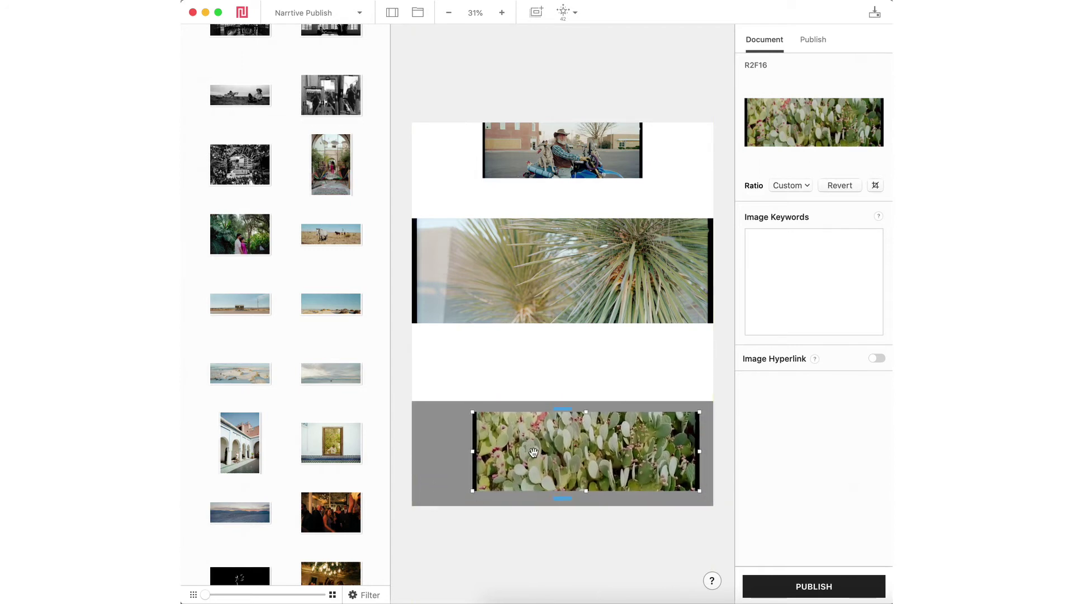
left_click(524, 376)
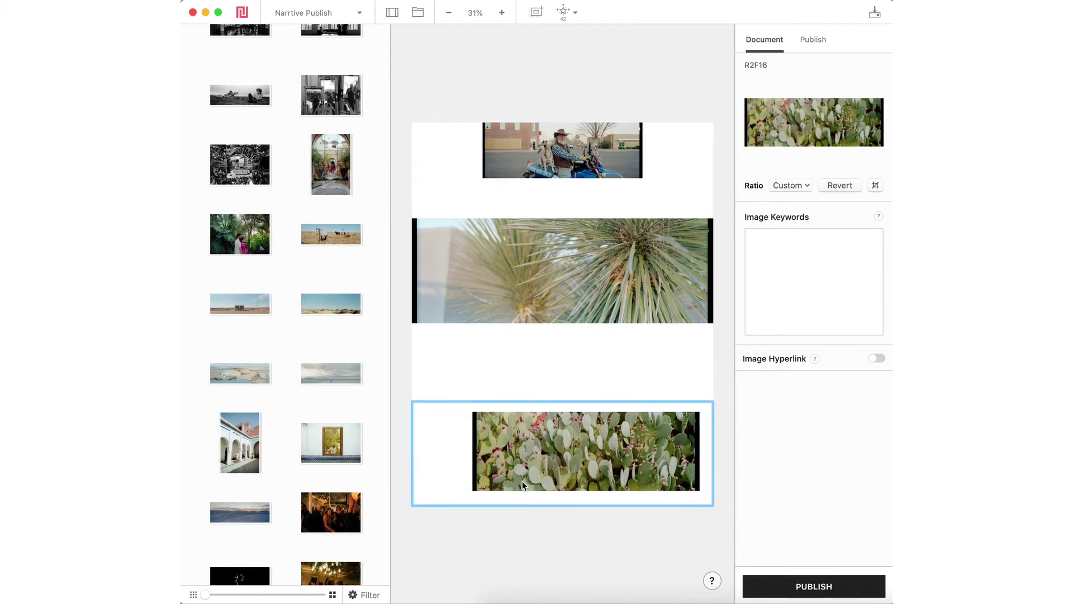
scroll(253, 224, "down", 10)
left_click_drag(253, 139, 559, 495)
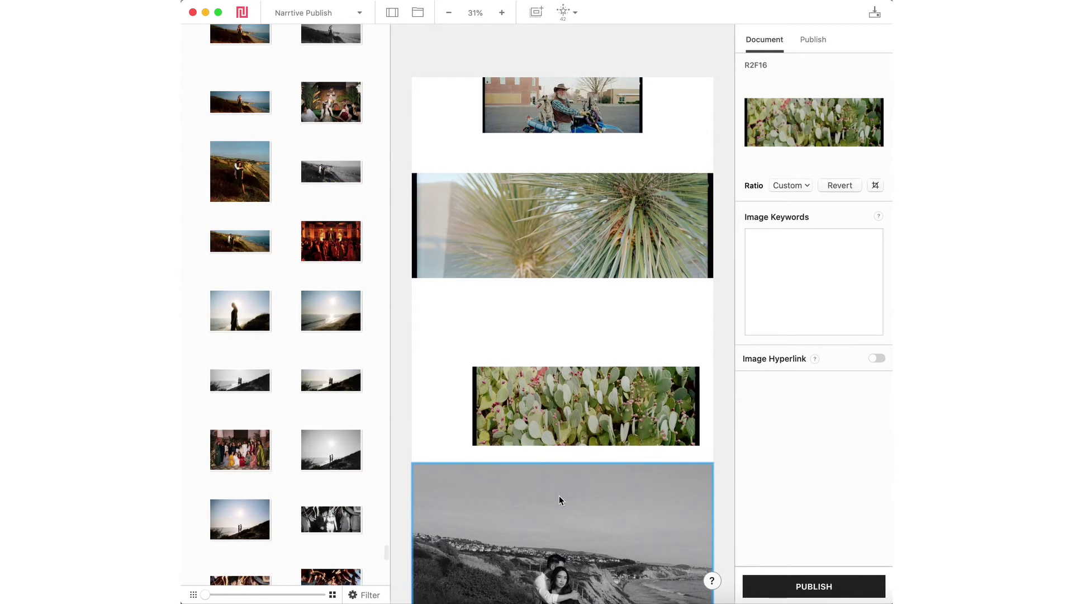
- Crop the cliff photo to a smaller square, add two sunset photos below, and drop in the hand-silhouette photo
double_click(563, 305)
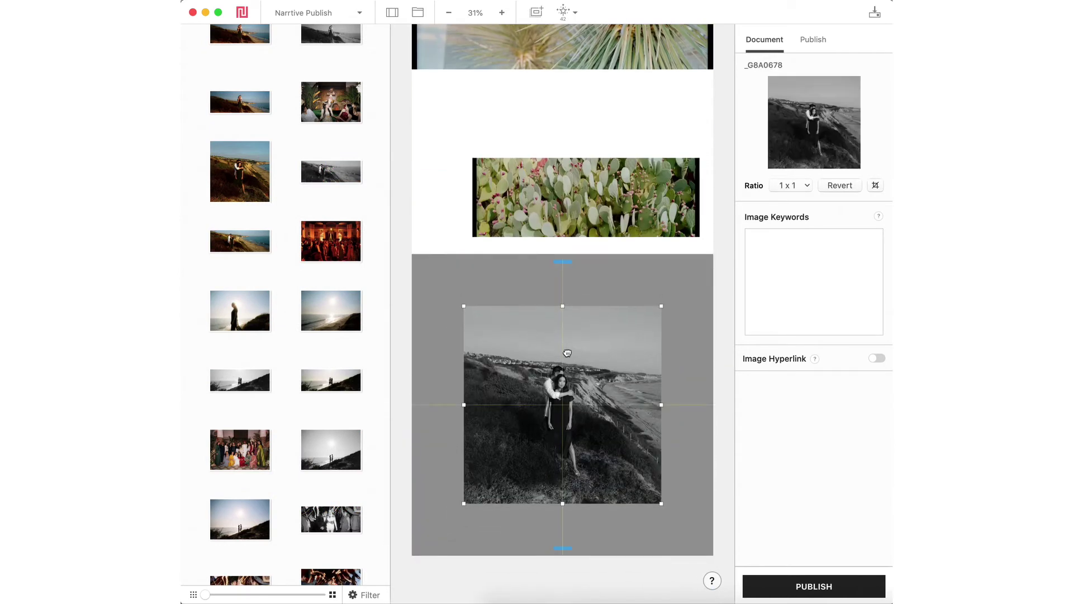
key("Return")
left_click_drag(331, 361, 530, 550)
left_click_drag(331, 292, 555, 458)
scroll(259, 236, "up", 5)
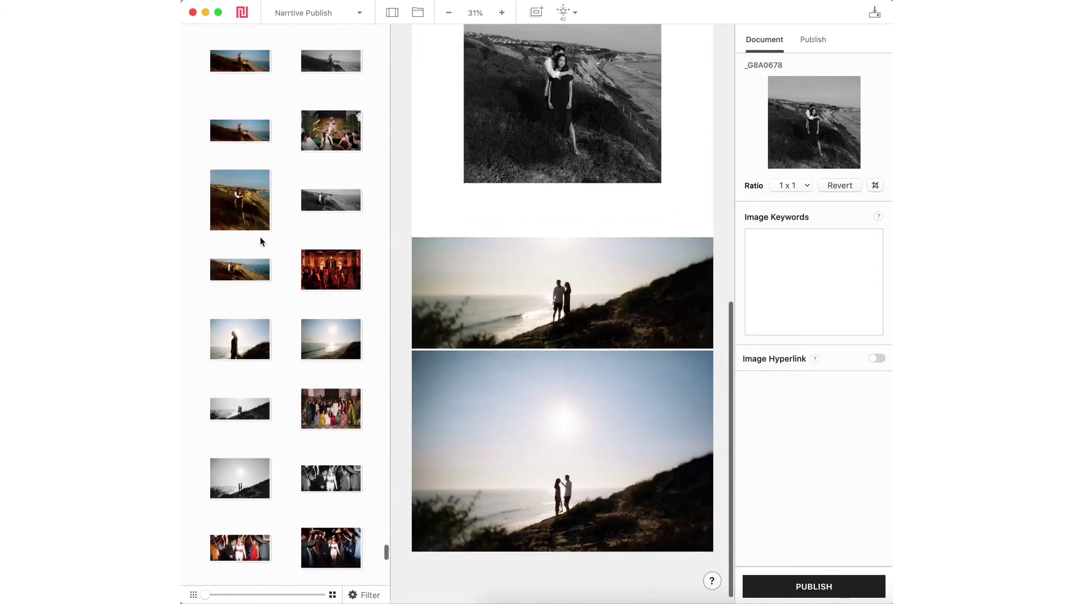
scroll(259, 236, "up", 4)
left_click_drag(246, 230, 564, 295)
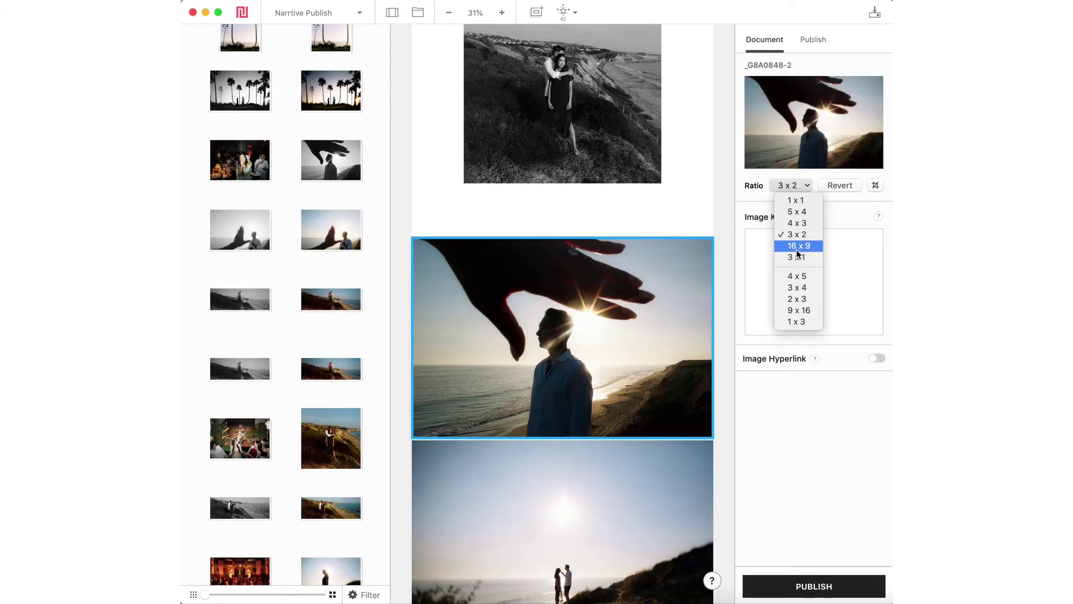
- Set the hand-silhouette photo and the bottom hillside sunset photo to 3 x 1 crops
left_click(796, 257)
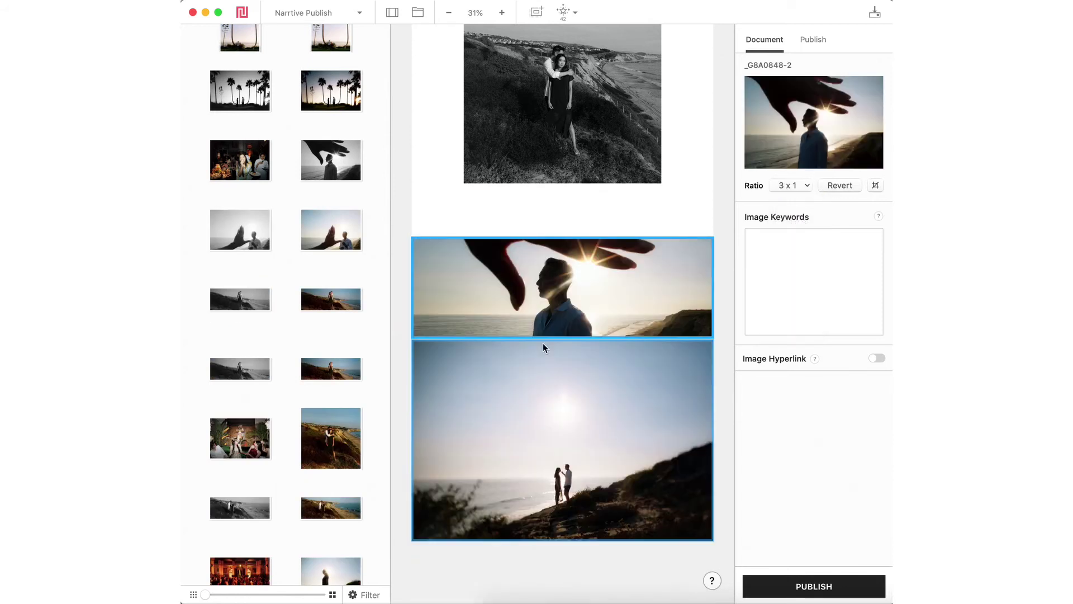
left_click(579, 430)
left_click(619, 452)
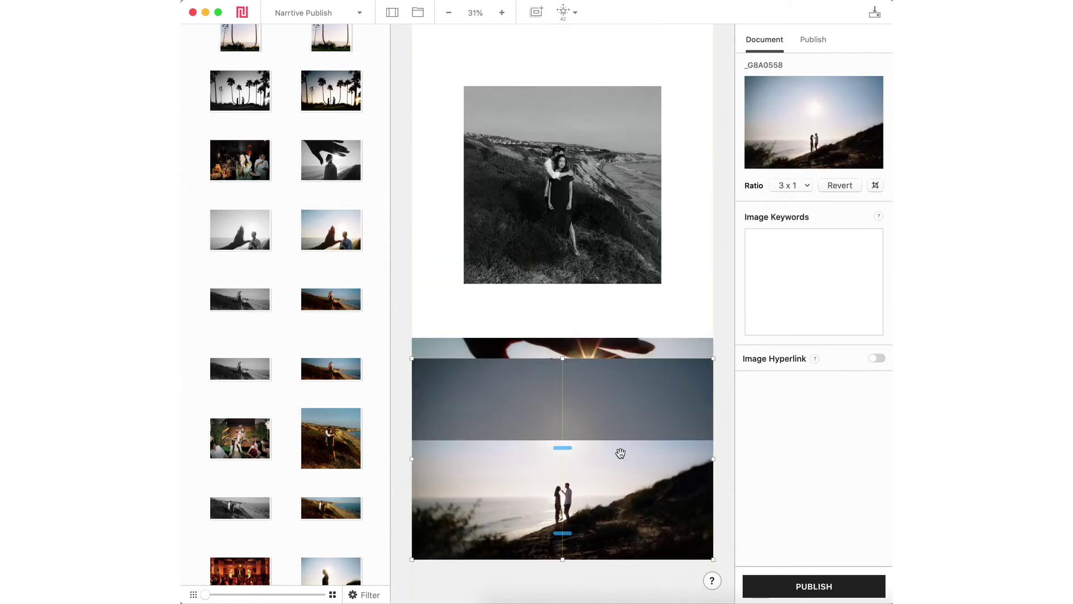
key("Return")
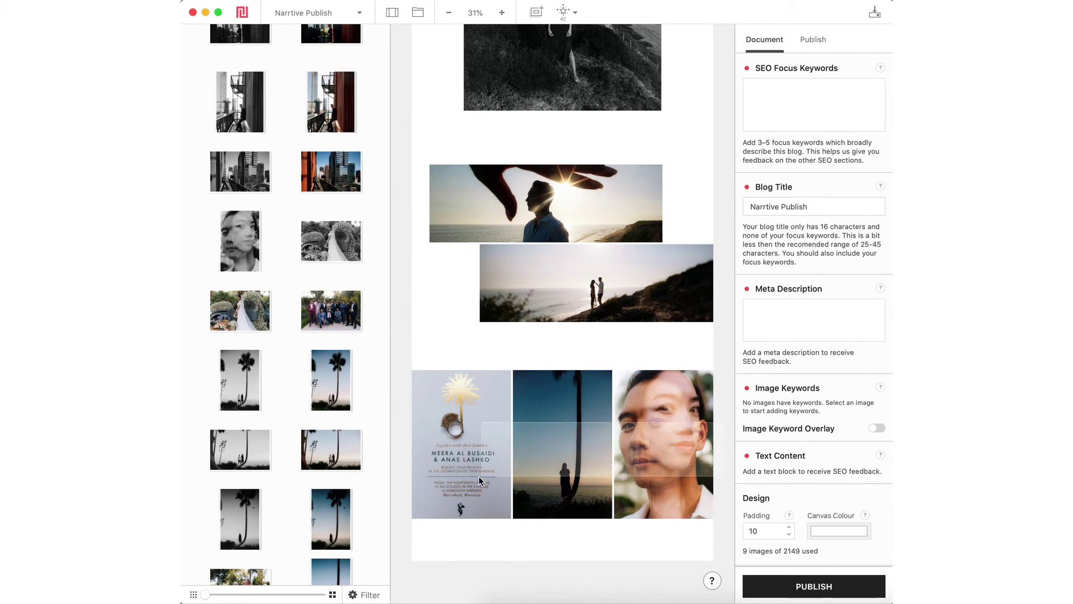
- Drag the three-photo invitation row up so it sits under the cactus photo
left_click_drag(464, 477, 524, 148)
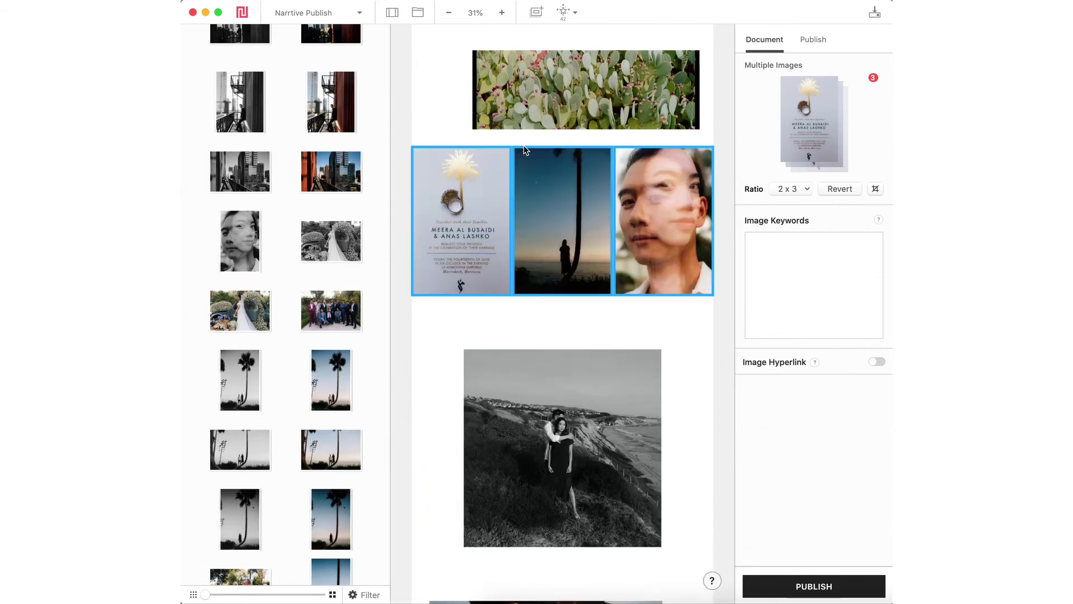
left_click(715, 316)
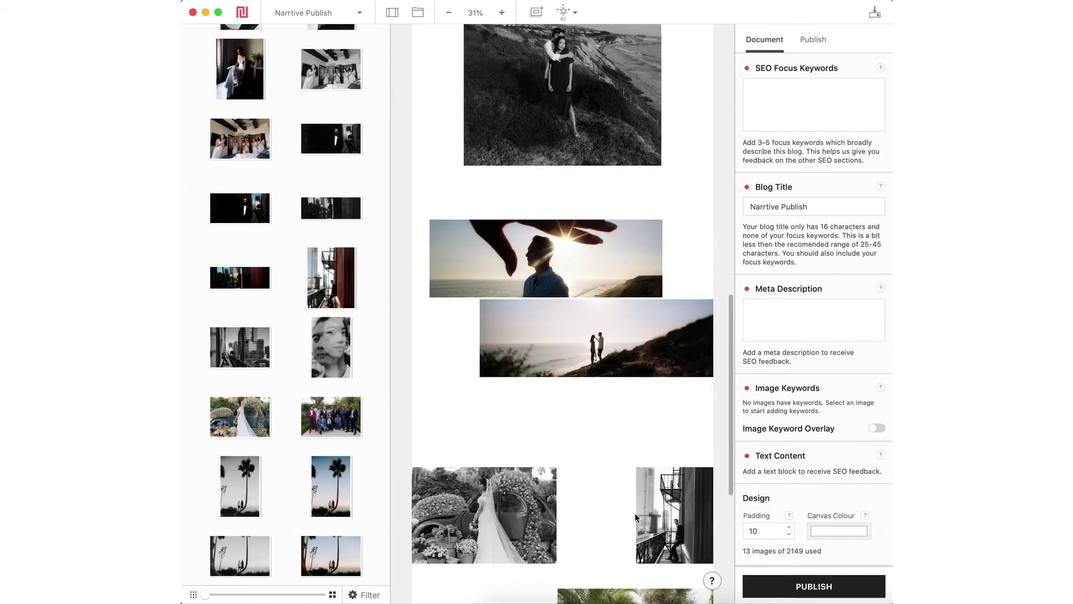
scroll(634, 501, "down", 5)
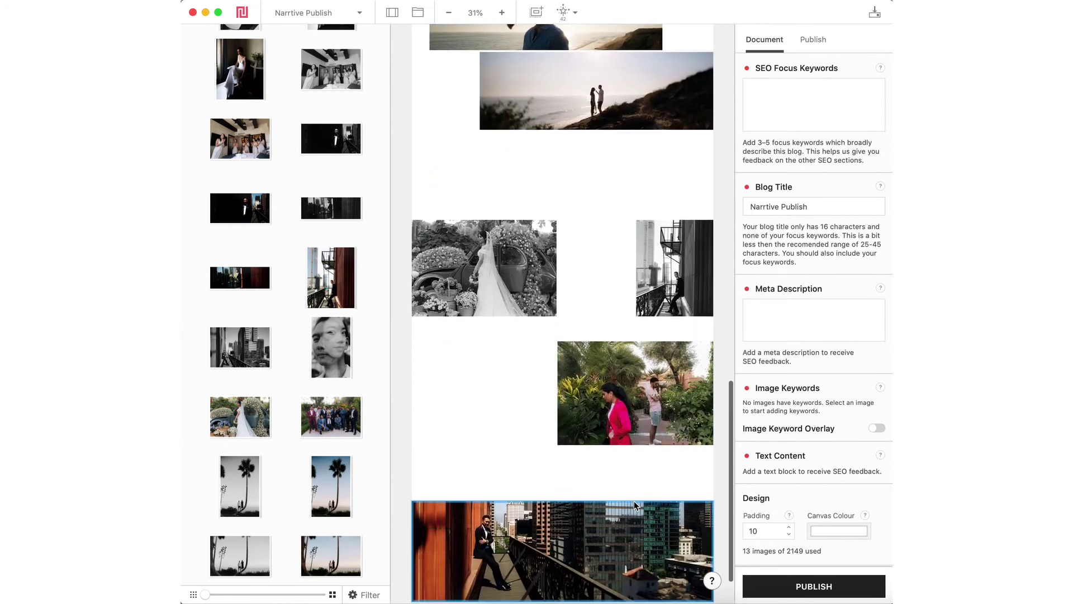
left_click(875, 15)
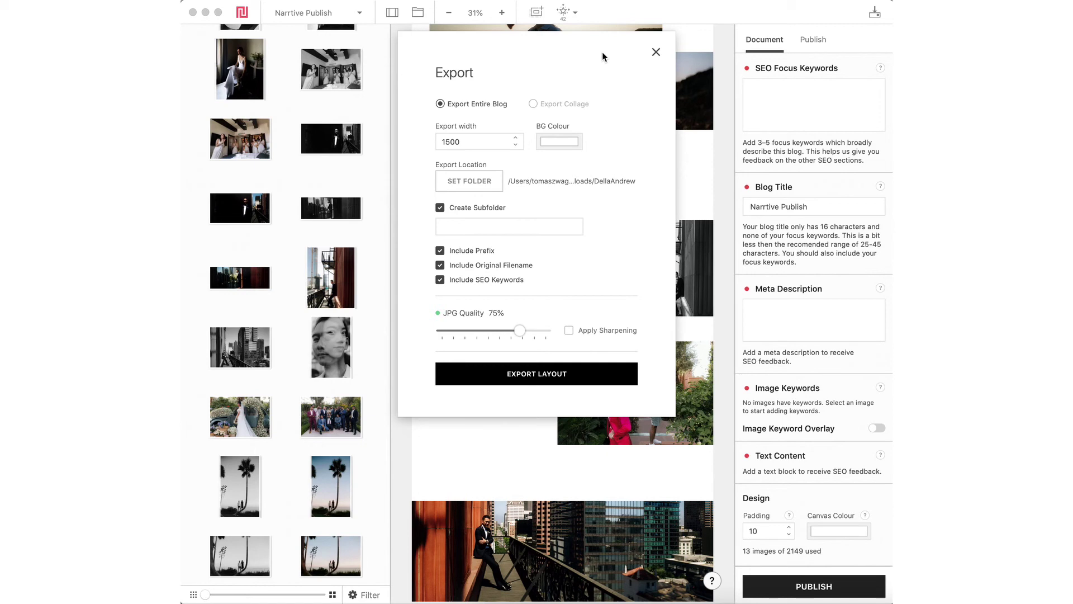
left_click(655, 52)
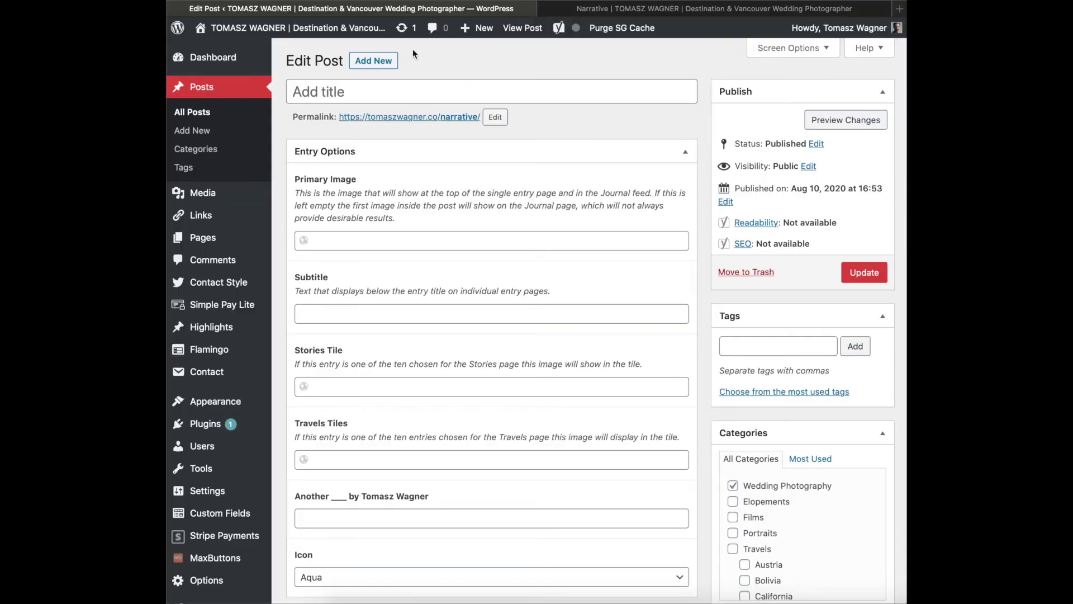
left_click(293, 91)
- Title the WordPress post 'Narrative', paste in the Narrative embed code, and update the post
type("Narrative")
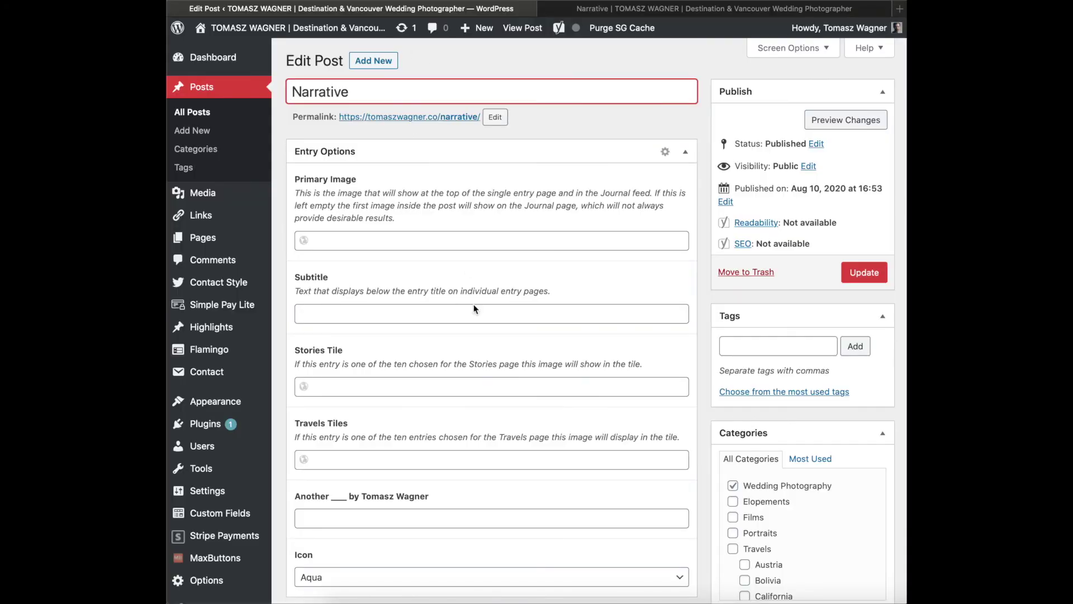
scroll(474, 308, "down", 8)
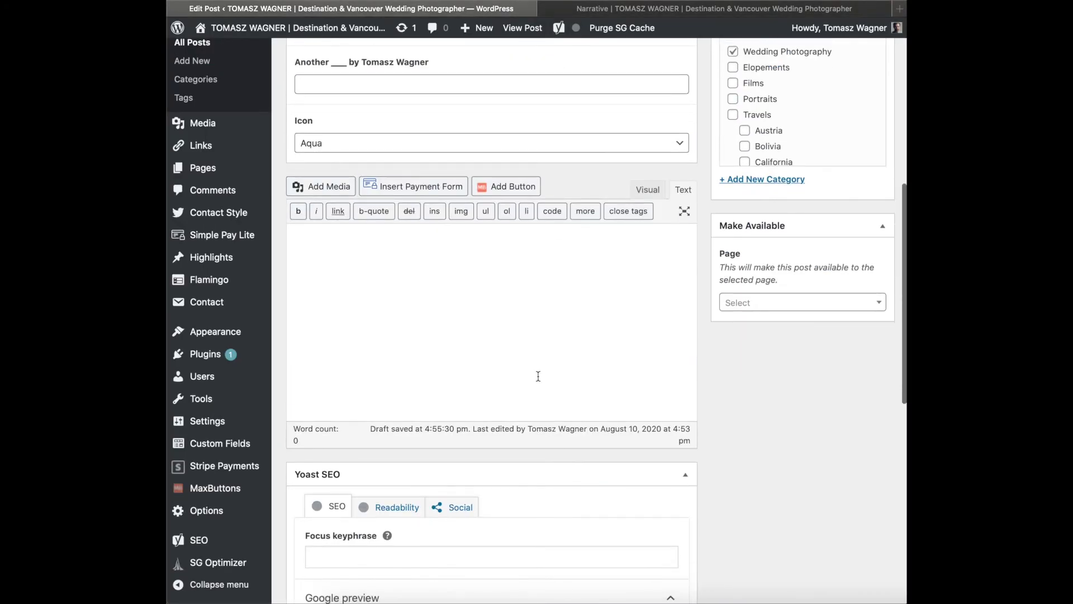
left_click(531, 370)
type("<div class='nar-root' data-post-id='d66e5a7a-59d0-493a-afa7-d7166c13353e' style='p {text-align:center;opacity: 0.0;animation: nara 0s ease-in 2s forwards;}@keyframes nara {to {opacity: 1.0;}}' >   <img style=\"width:100%;\" src=\"https://content1.getnarrativeapp.com/static/d66e5a7a-59d0-493a-afa7-d7166c13353e/featured.jpg\">   <noscript><p>Your Narrative blog will appear here, click preview to see it live.<br>For any issues click <a href=\"https://help.narrative.so/i/j\">here</a></p></noscript>   <script type=\"text/javascript\" src=\"https://service.getnarrativeapp.com/core/embed/r/d66e5a7a-59d0-493a-afa7-d7166c13353e.js\"></script> </div>")
scroll(566, 345, "up", 6)
left_click(867, 110)
scroll(694, 169, "up", 2)
scroll(694, 169, "up", 1)
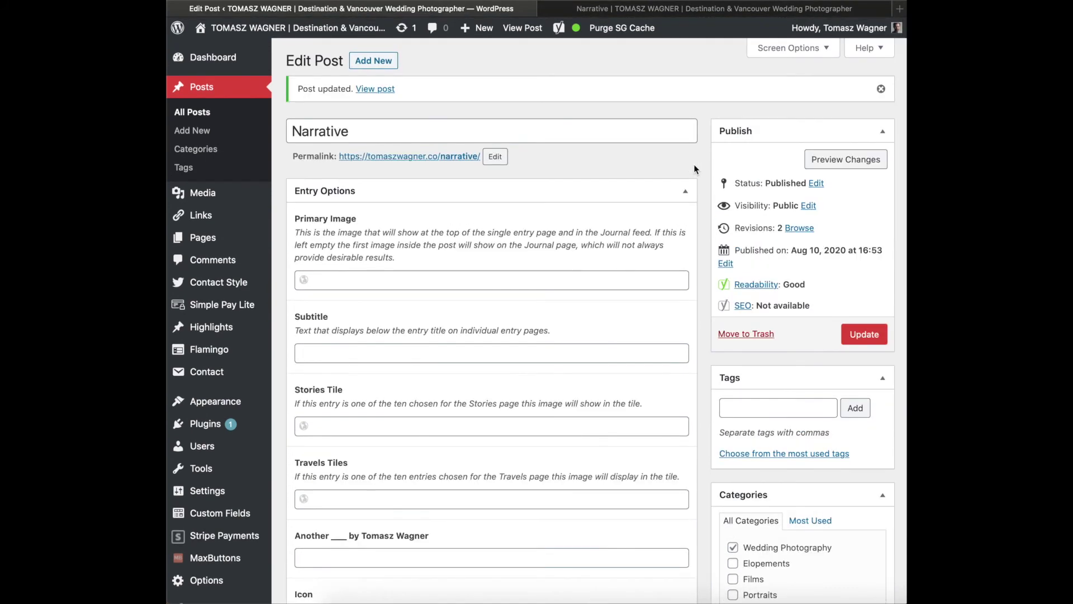
- Switch to the published post page and scroll through its photos
left_click(645, 11)
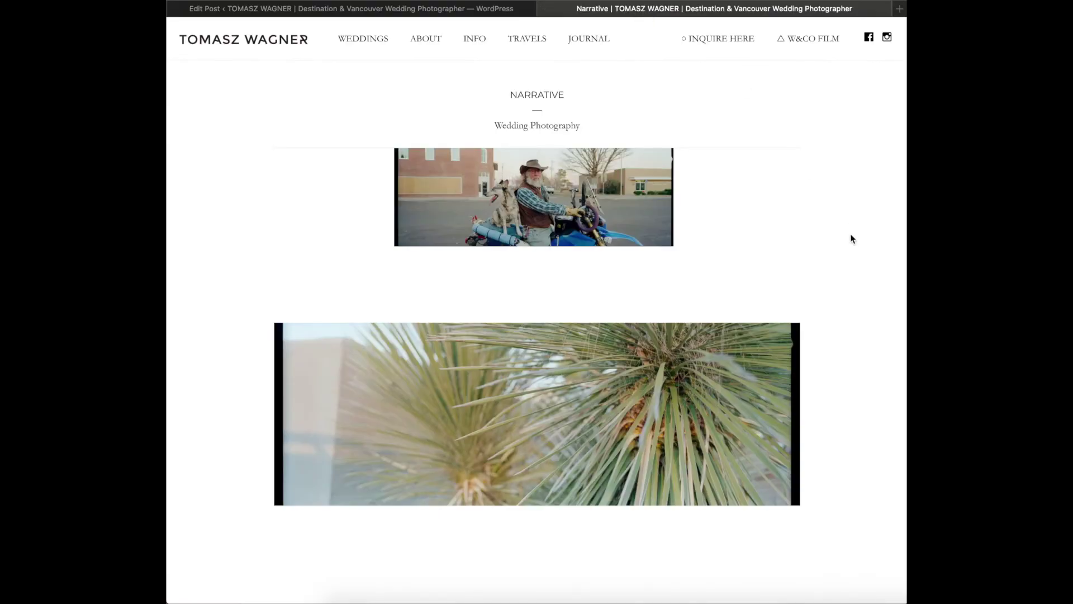
scroll(851, 239, "down", 10)
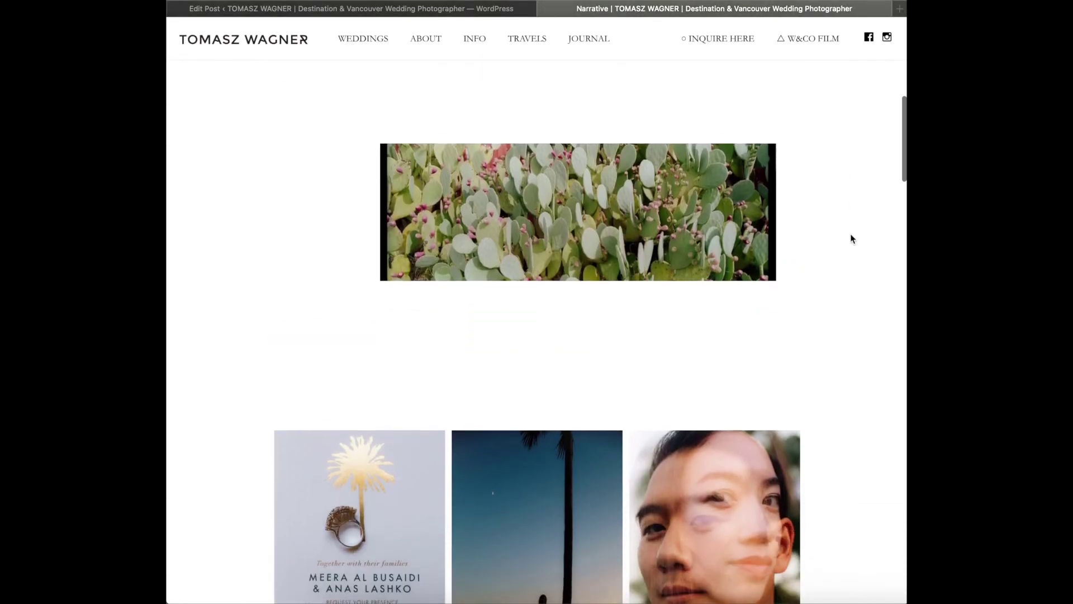
scroll(852, 239, "down", 2)
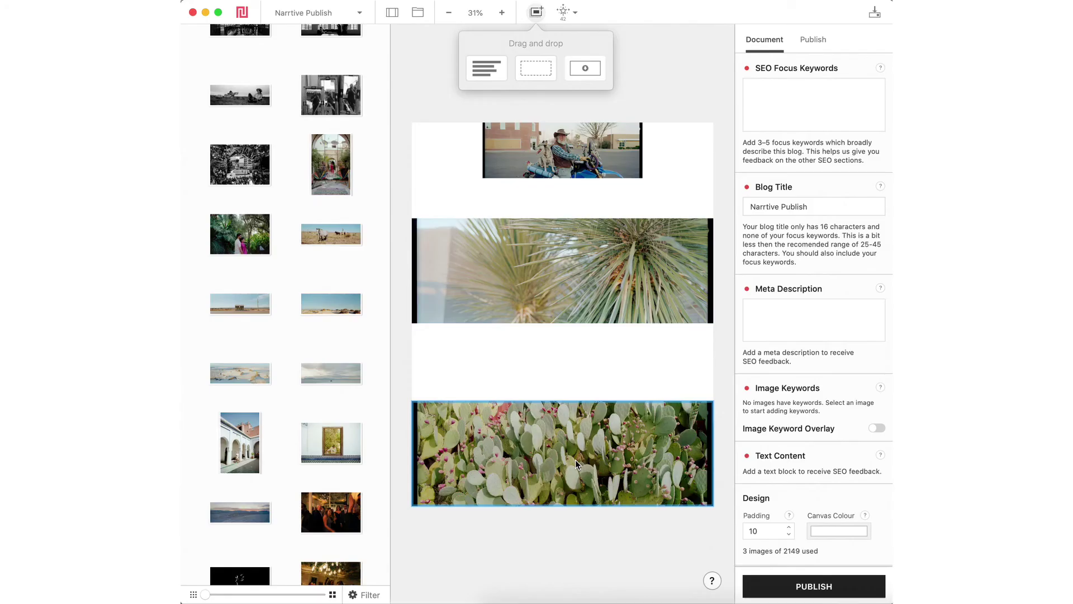
- Move the cactus photo up, shrink it from its top-left corner, and shift it right
left_click(575, 460)
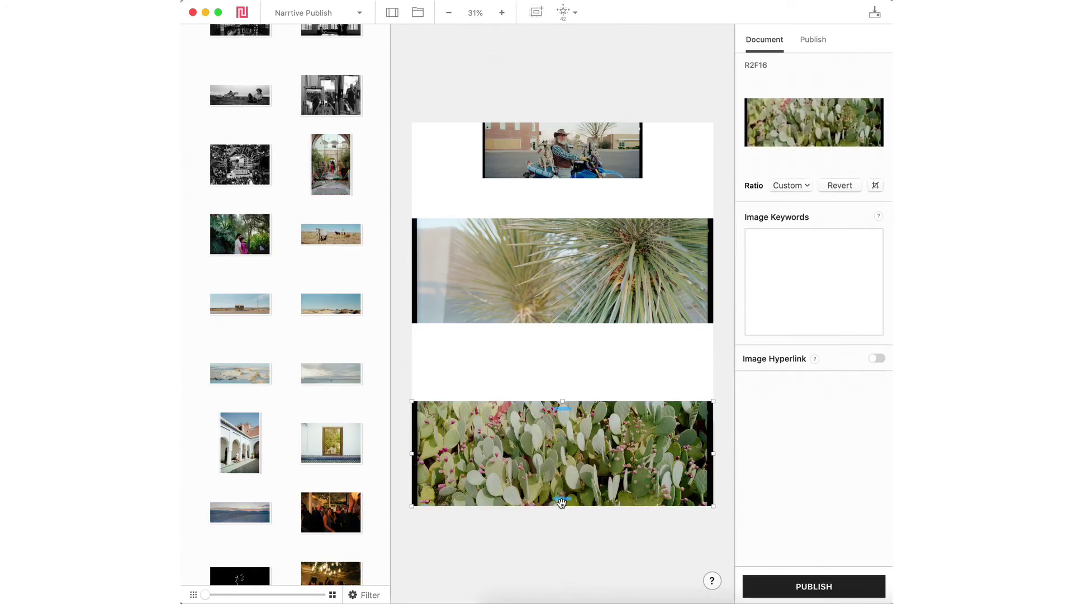
left_click_drag(562, 503, 563, 468)
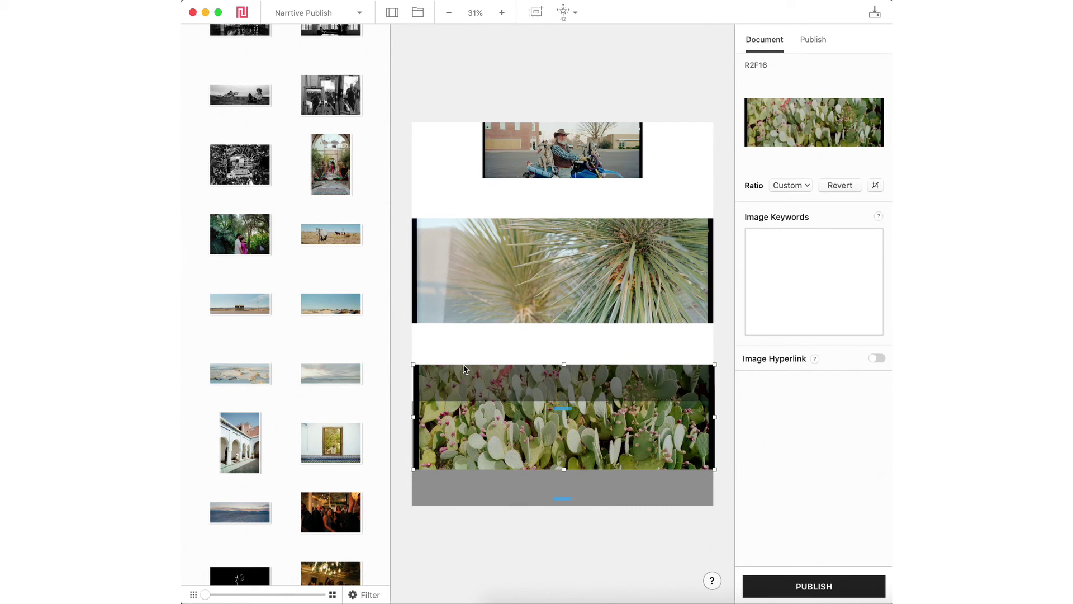
left_click_drag(413, 363, 488, 393)
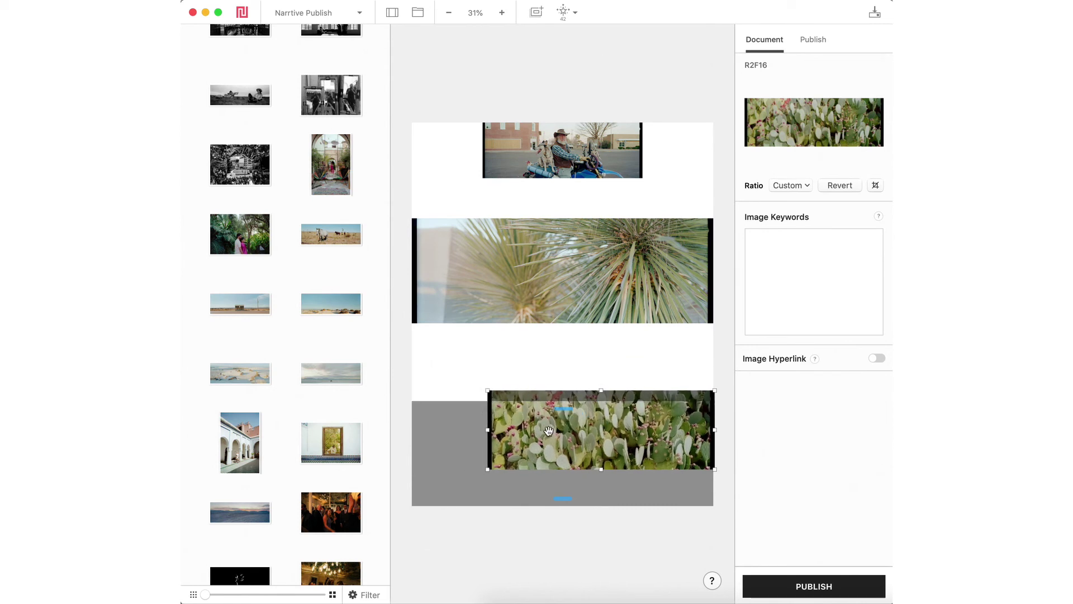
left_click_drag(549, 435, 533, 454)
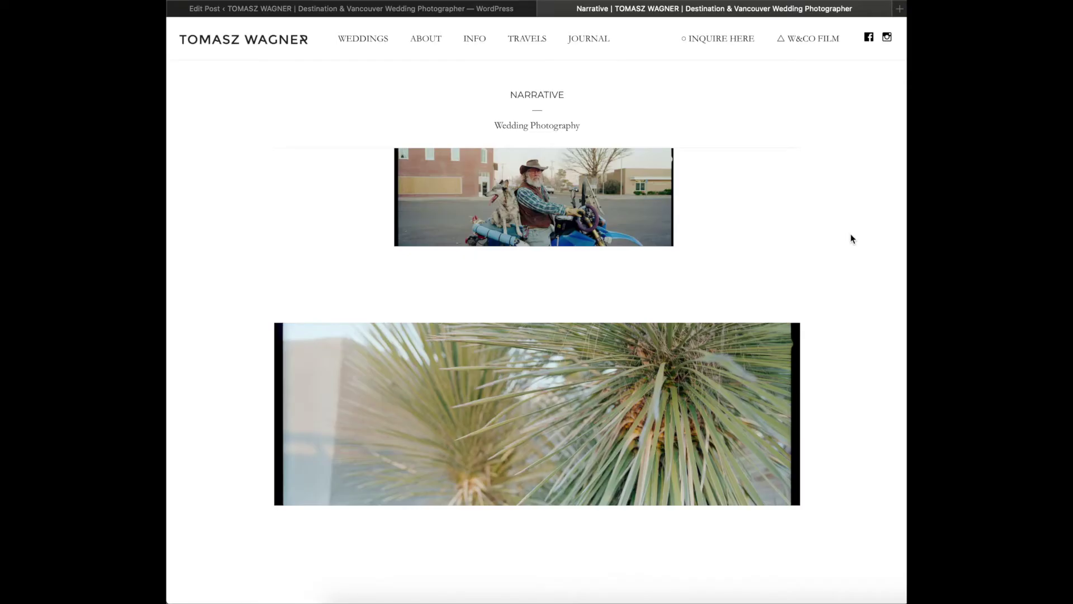
scroll(850, 240, "down", 10)
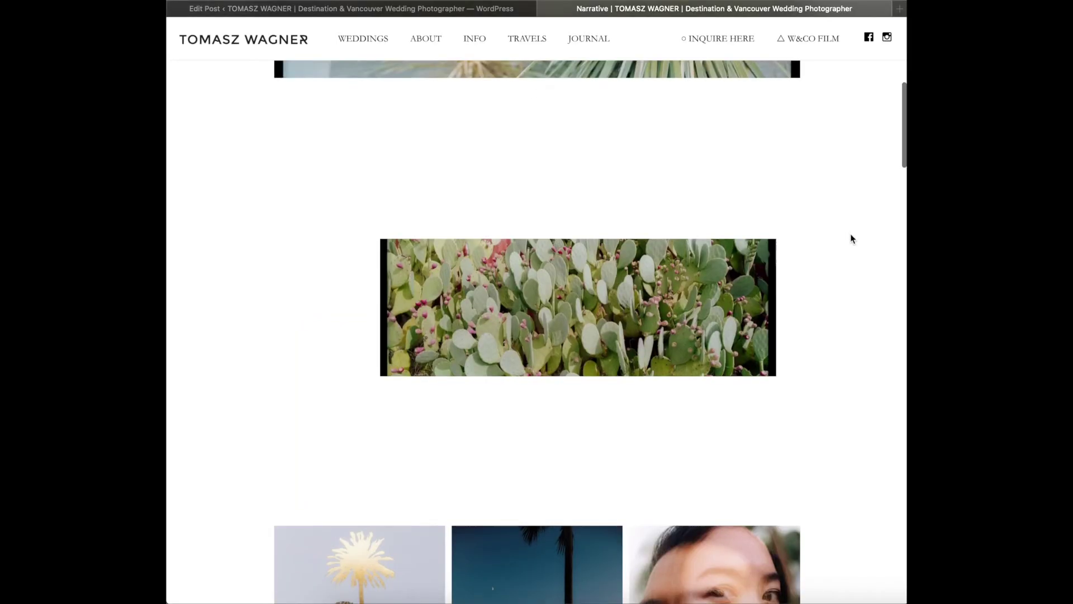
scroll(850, 239, "down", 10)
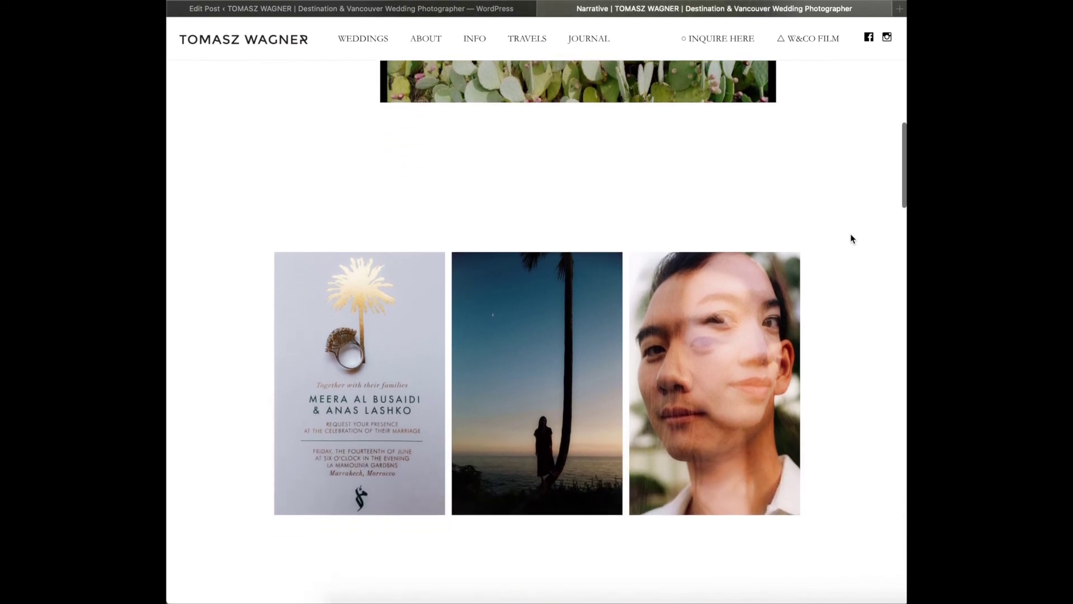
scroll(850, 239, "down", 10)
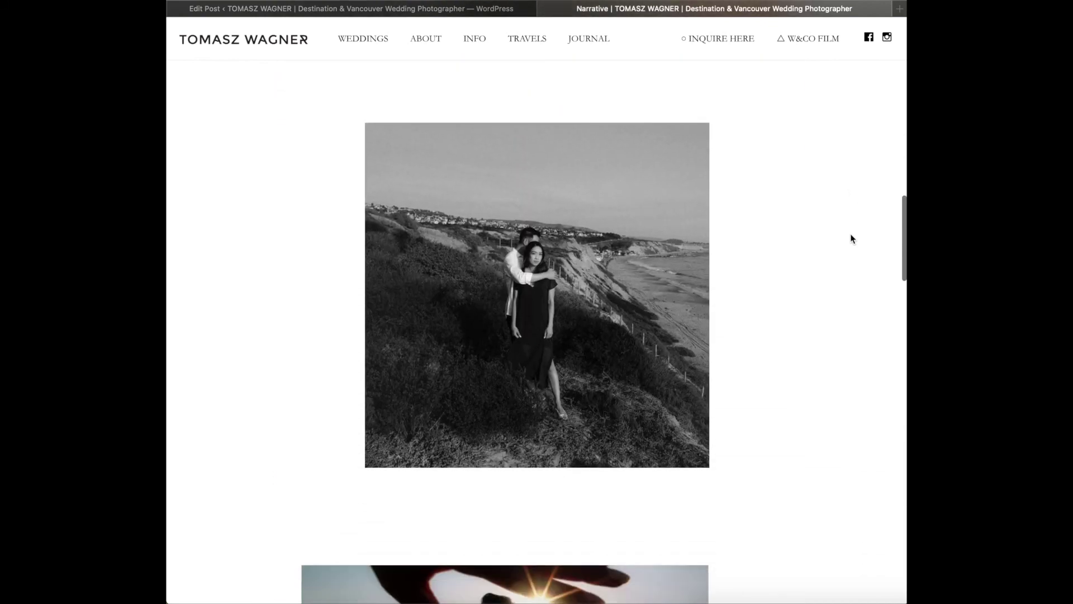
scroll(850, 239, "down", 10)
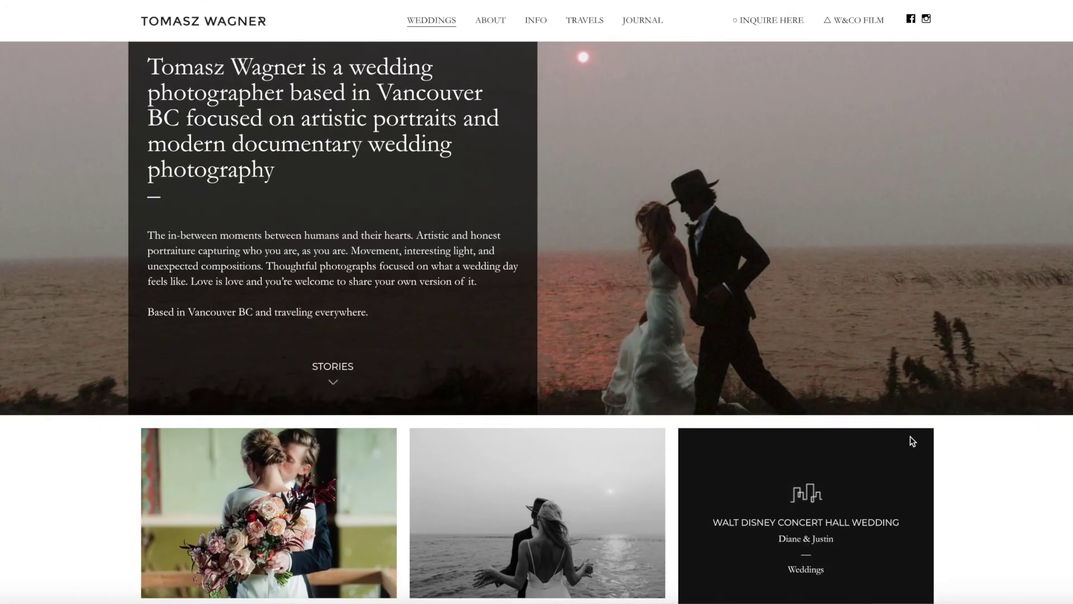
scroll(1019, 454, "down", 3)
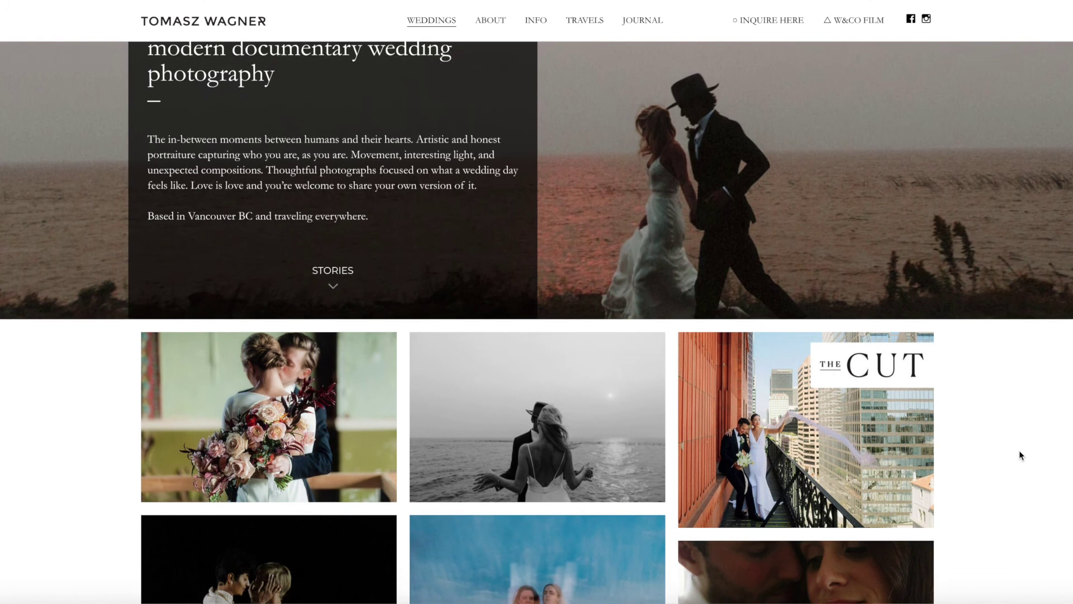
scroll(1018, 450, "down", 3)
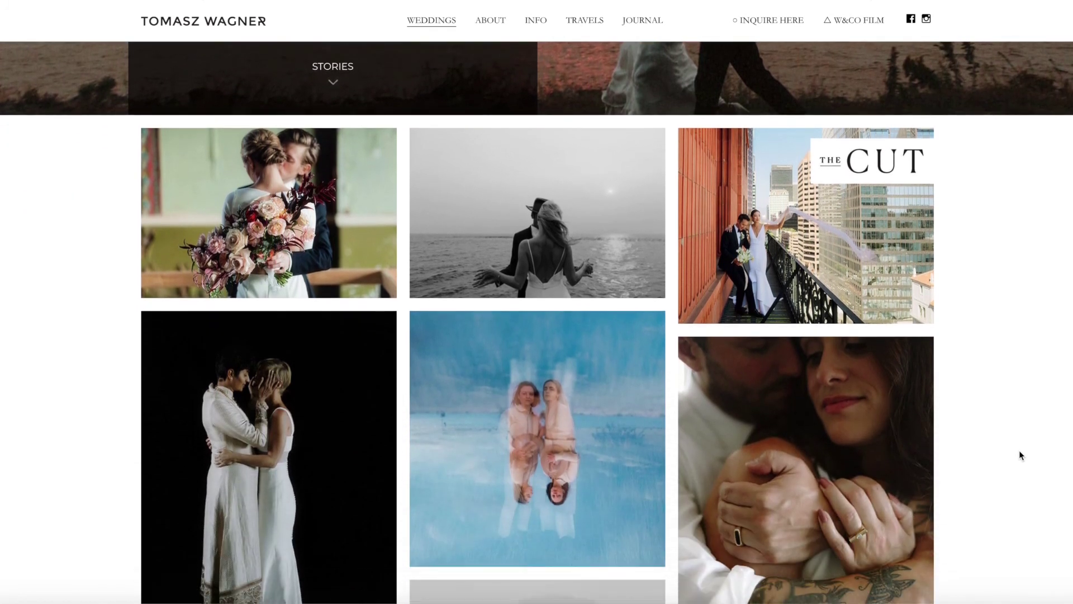
scroll(1018, 451, "down", 2)
scroll(1018, 451, "down", 1)
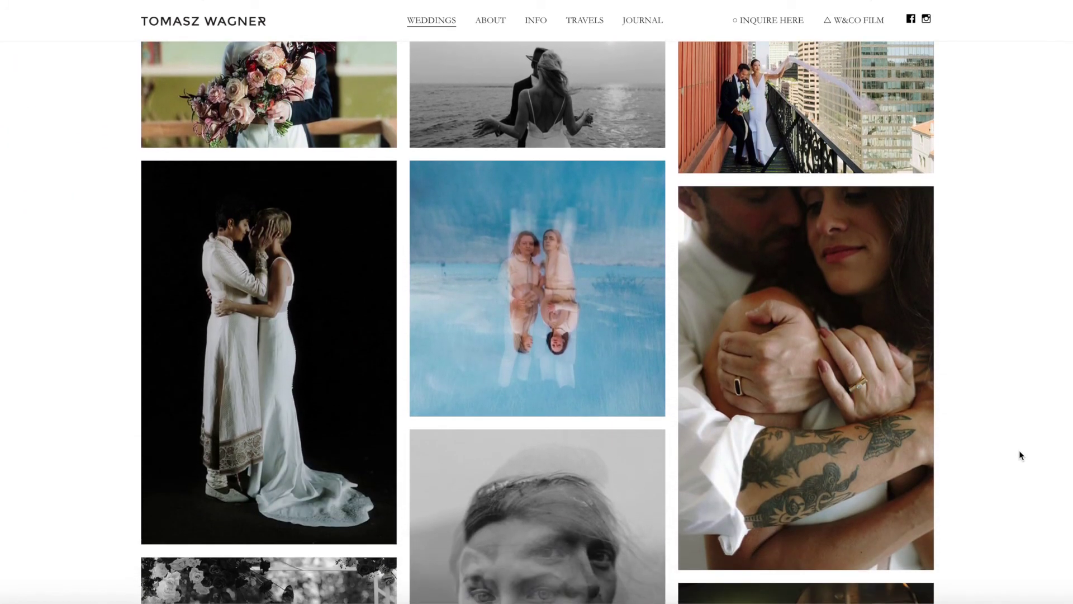
scroll(1018, 450, "down", 3)
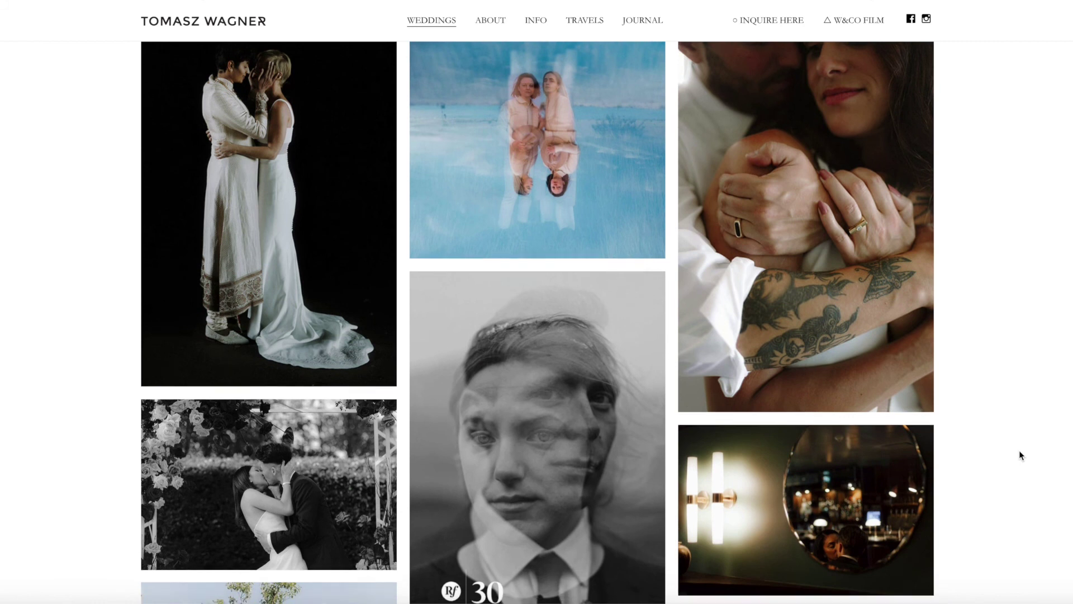
scroll(1018, 451, "down", 2)
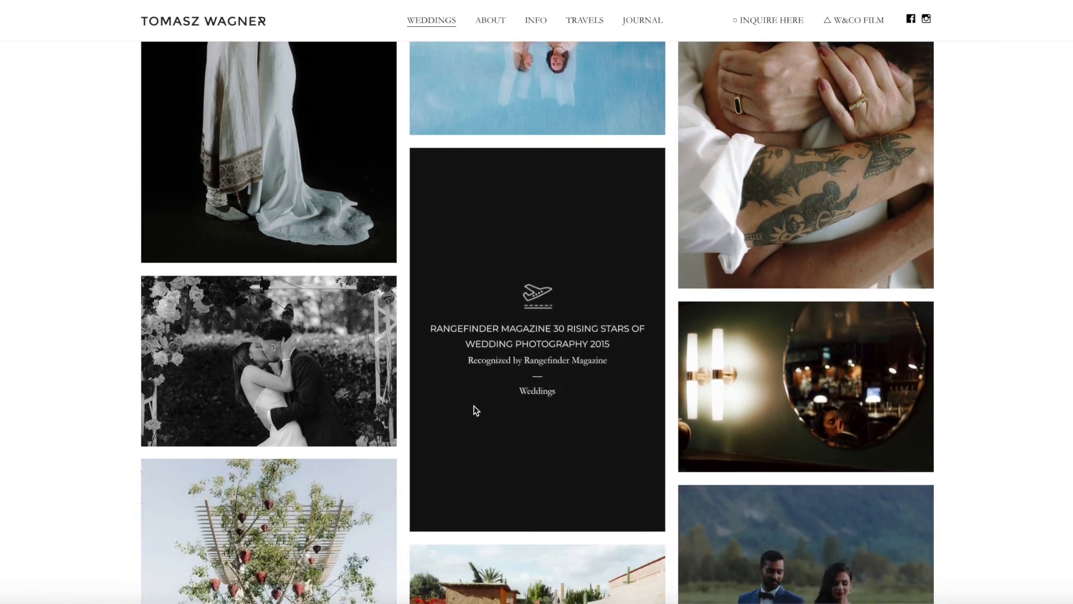
scroll(310, 520, "down", 2)
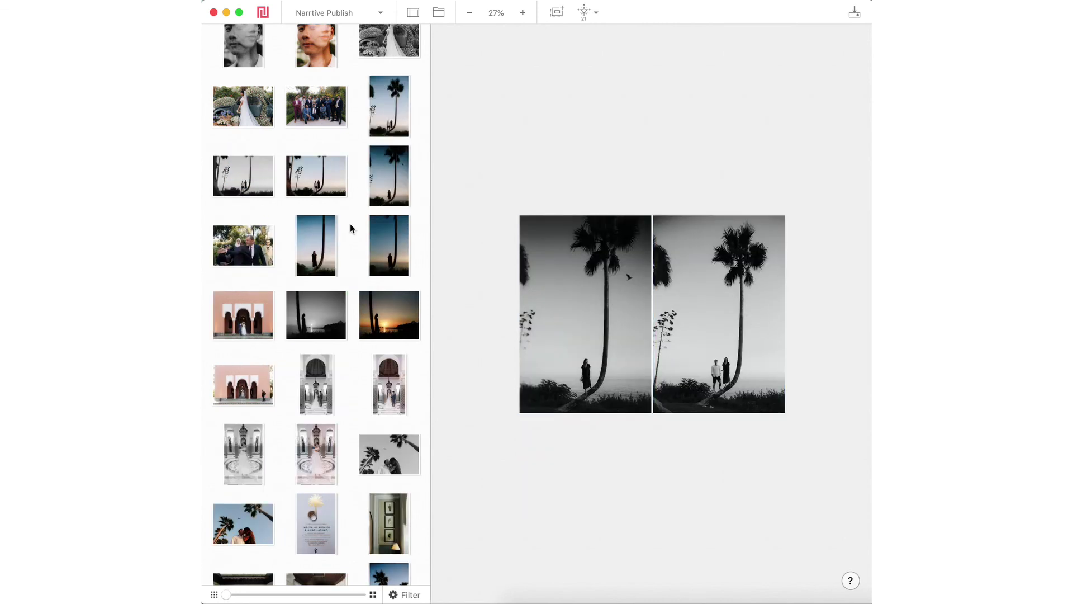
- Enlarge the left palm photo and add the palm-and-couple and sunset photos below the pair
left_click(585, 302)
left_click_drag(585, 215, 585, 119)
left_click_drag(389, 175, 640, 434)
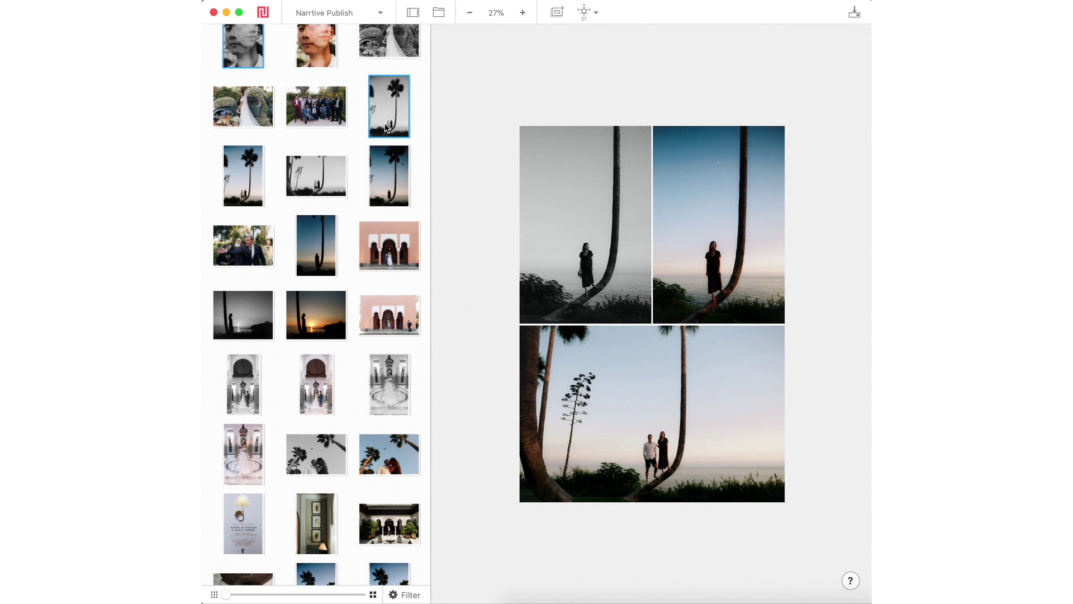
left_click_drag(315, 315, 695, 527)
scroll(694, 527, "down", 5)
- Insert a blank spacer block above the sunset photo
left_click(557, 13)
left_click_drag(557, 67, 537, 230)
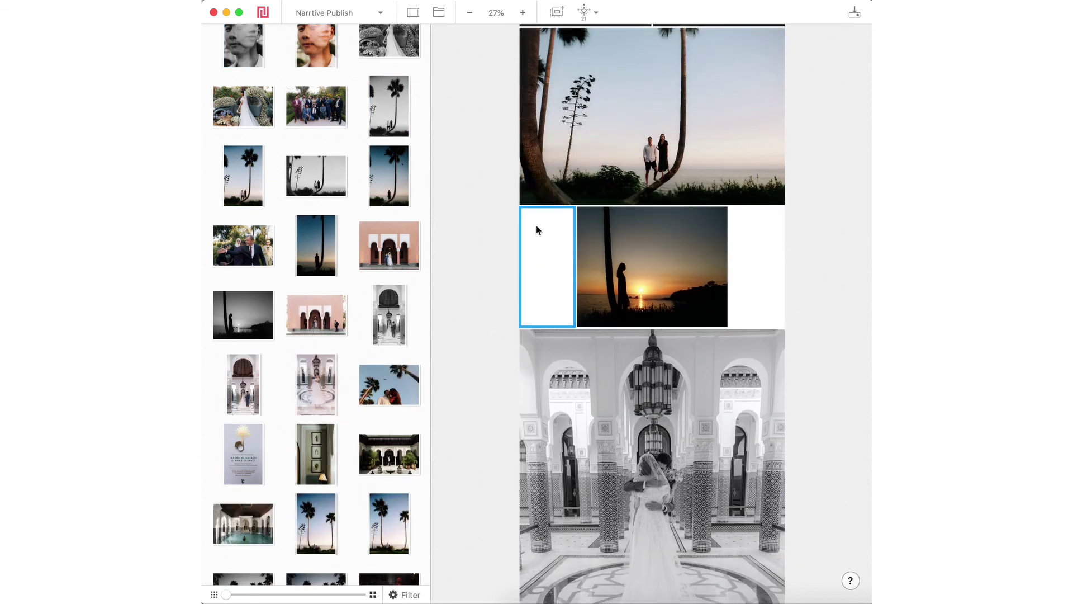
left_click(557, 12)
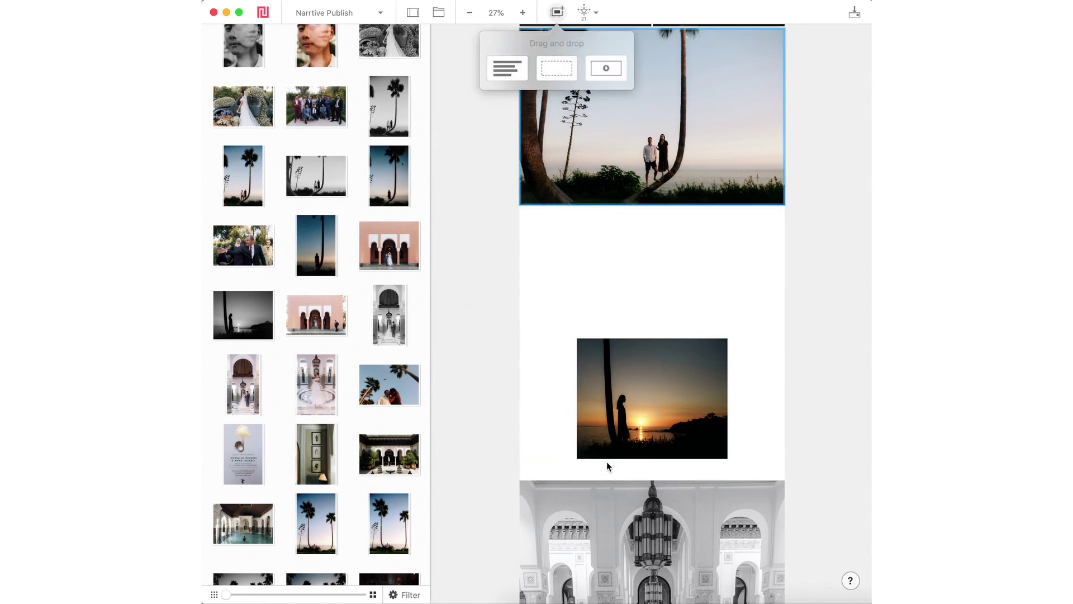